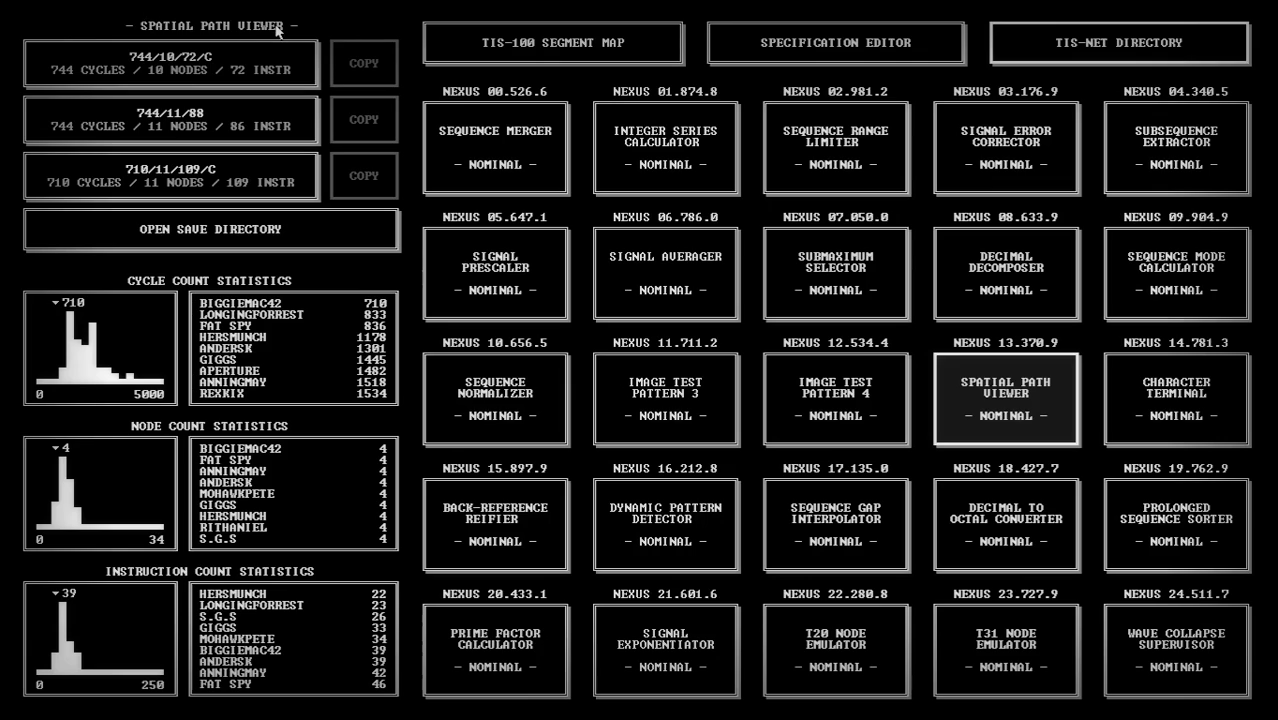
Step: Load the 744/10/72/C Spatial Path Viewer save and bring up the System Menu over it
click(202, 78)
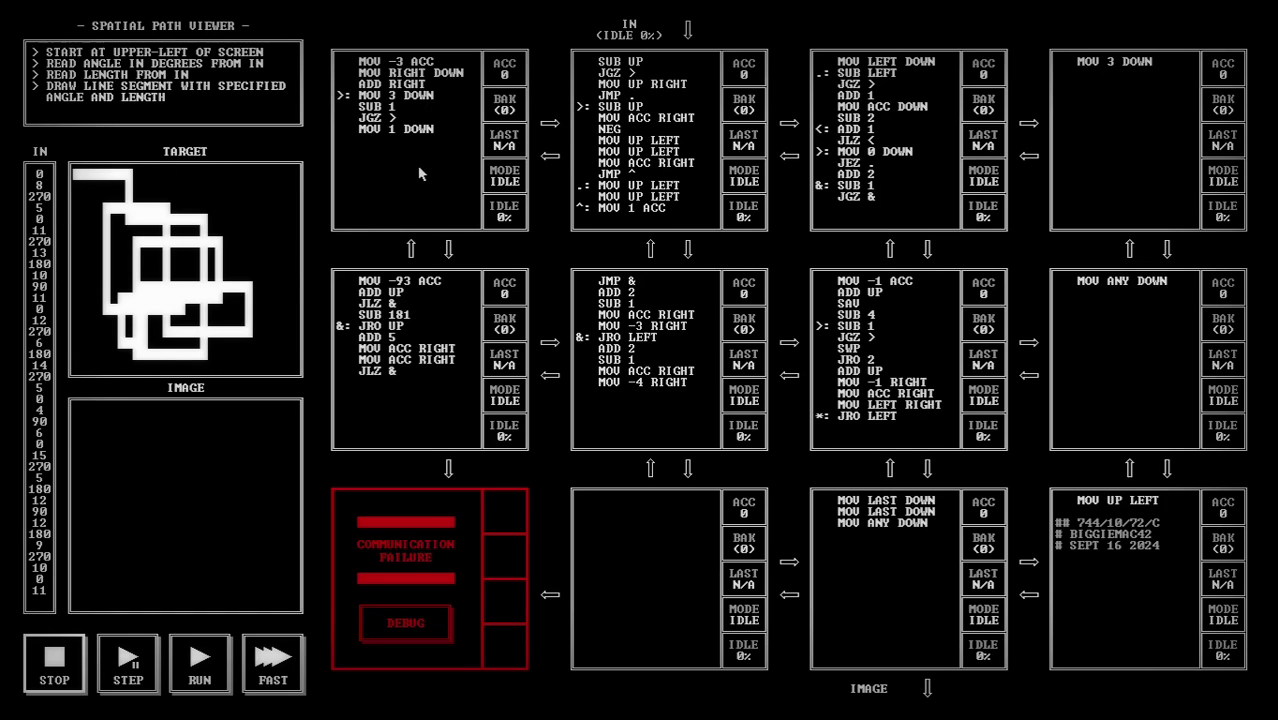
key(Escape)
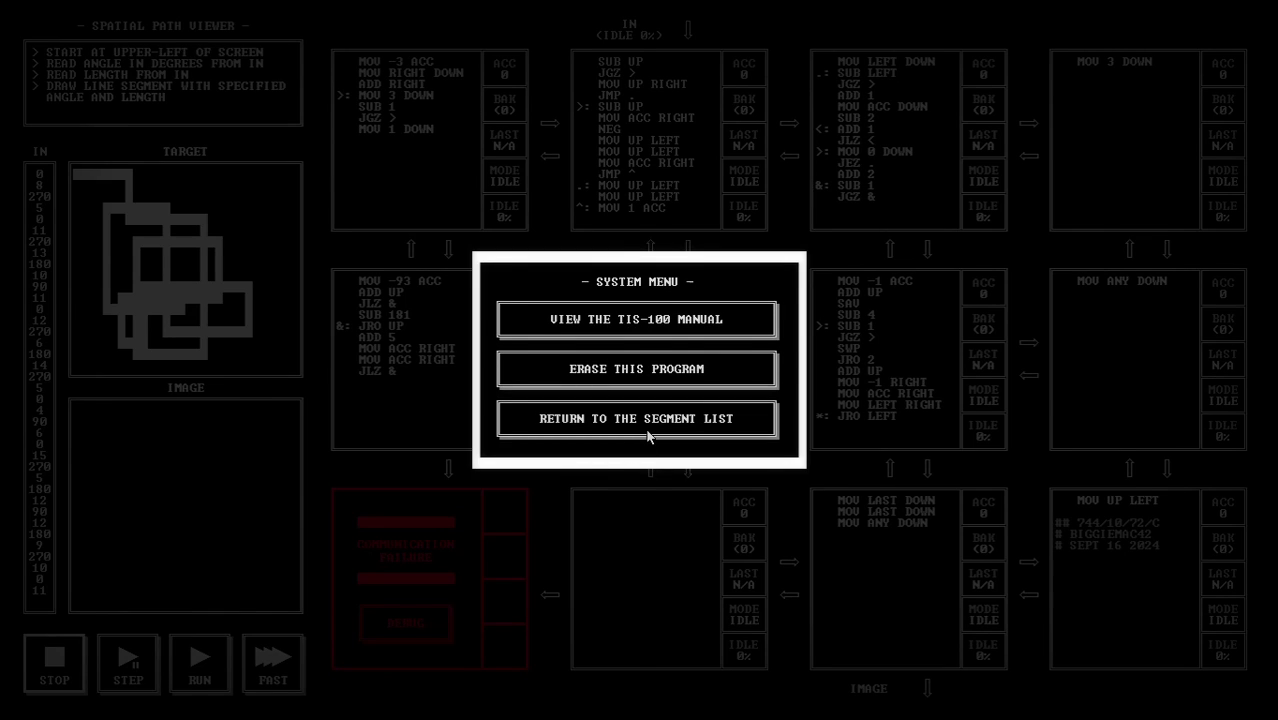
Step: Leave the System Menu for the segment list showing the 744- and 710-cycle Spatial Path Viewer saves
click(646, 432)
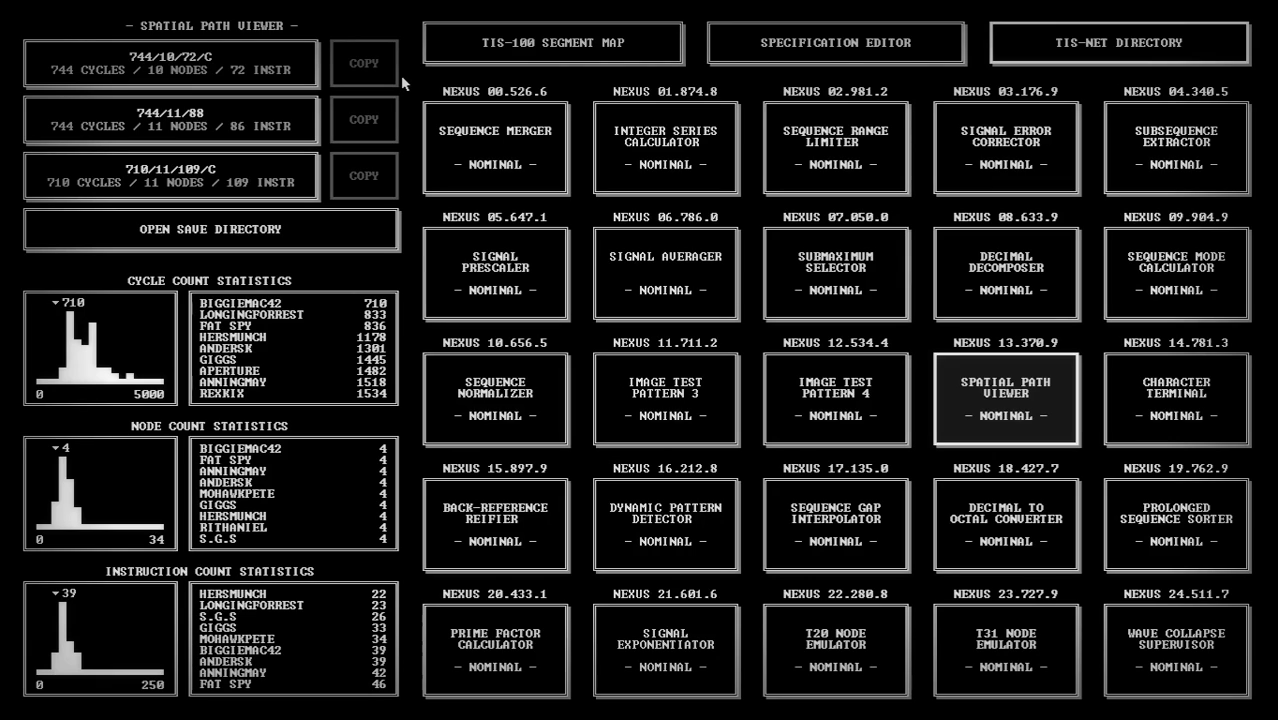
Step: Reopen the 744/10/72/C save and put the caret in the bottom-middle node's code
click(306, 67)
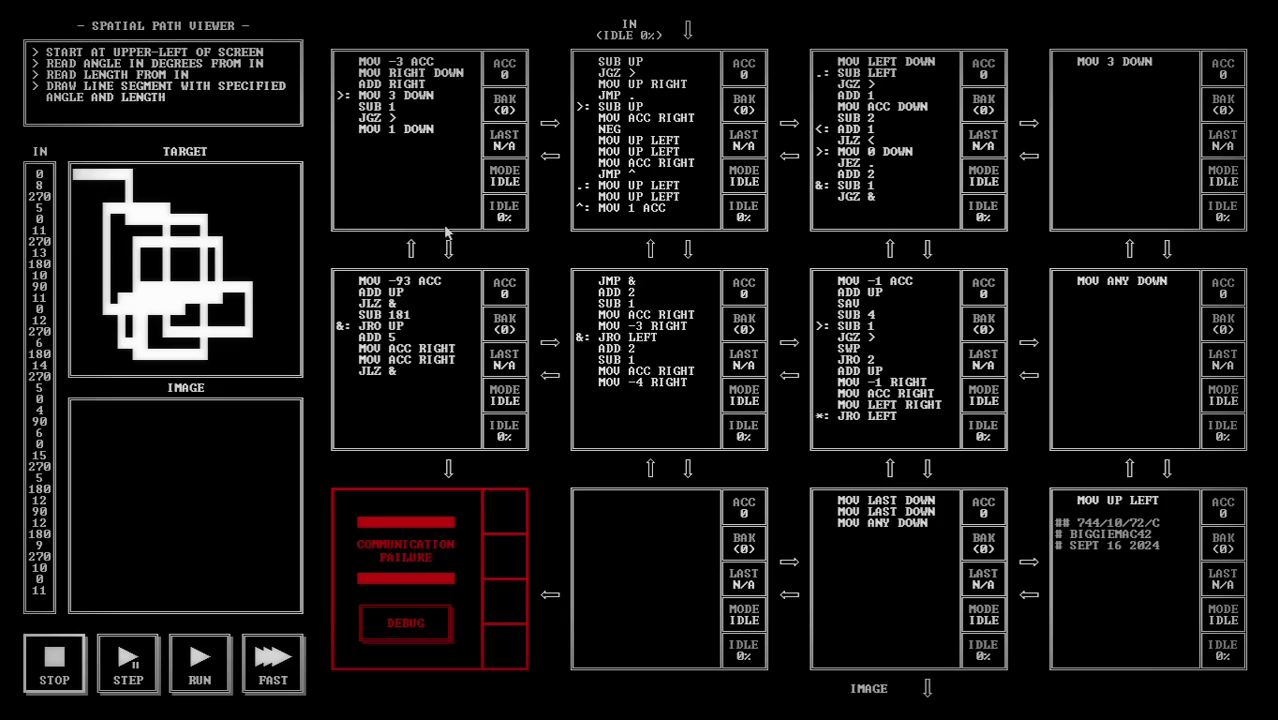
click(885, 641)
drag(944, 531, 785, 485)
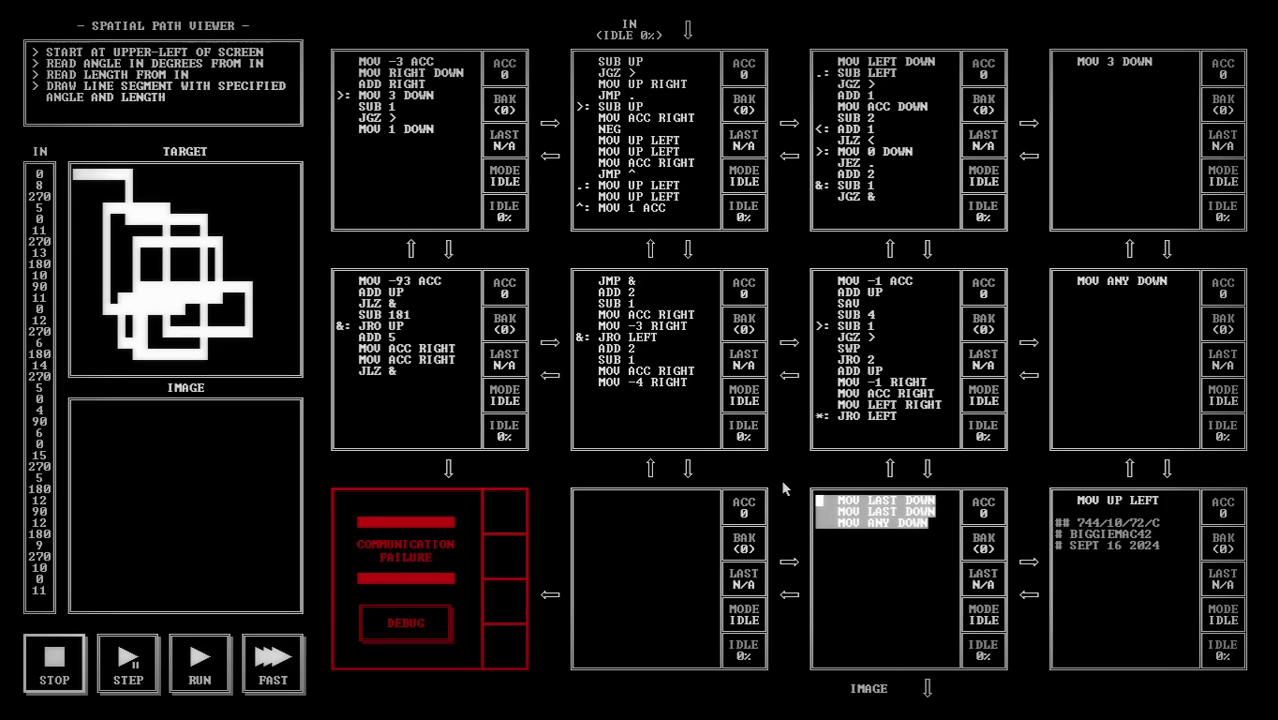
click(890, 560)
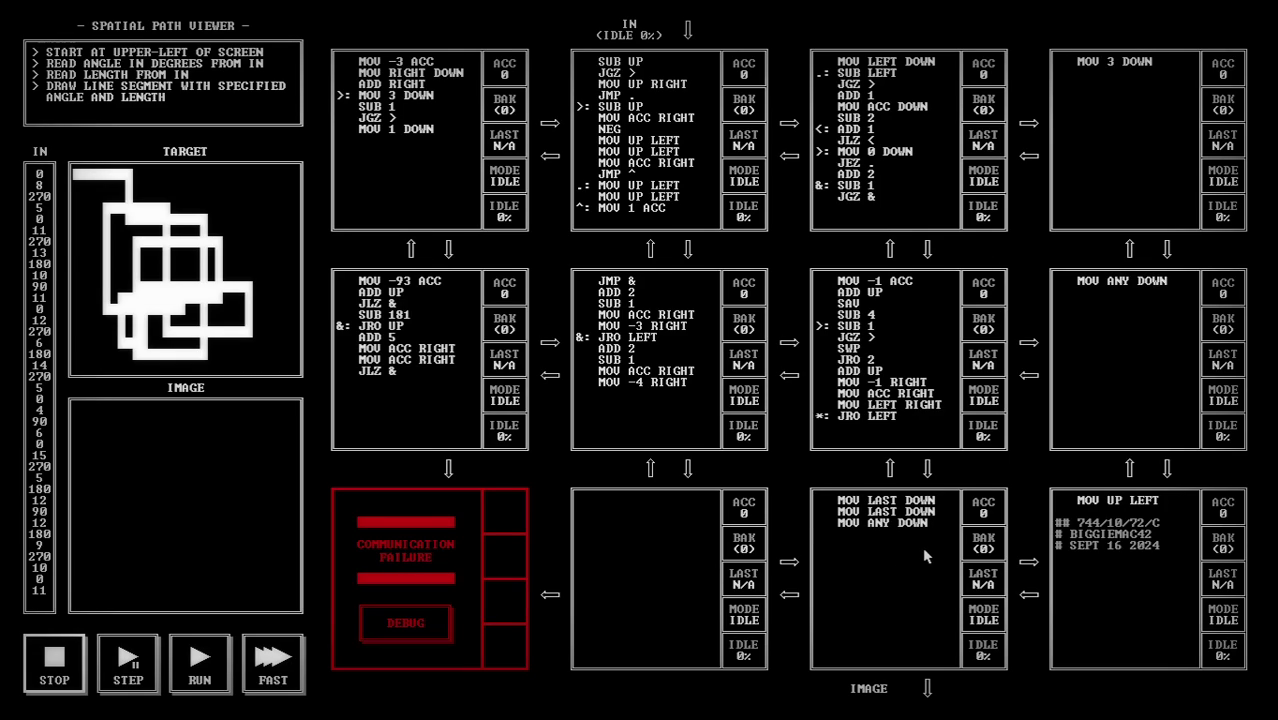
drag(922, 546, 752, 500)
click(872, 543)
drag(945, 514, 764, 486)
key(ctrl+c)
key(BackSpace)
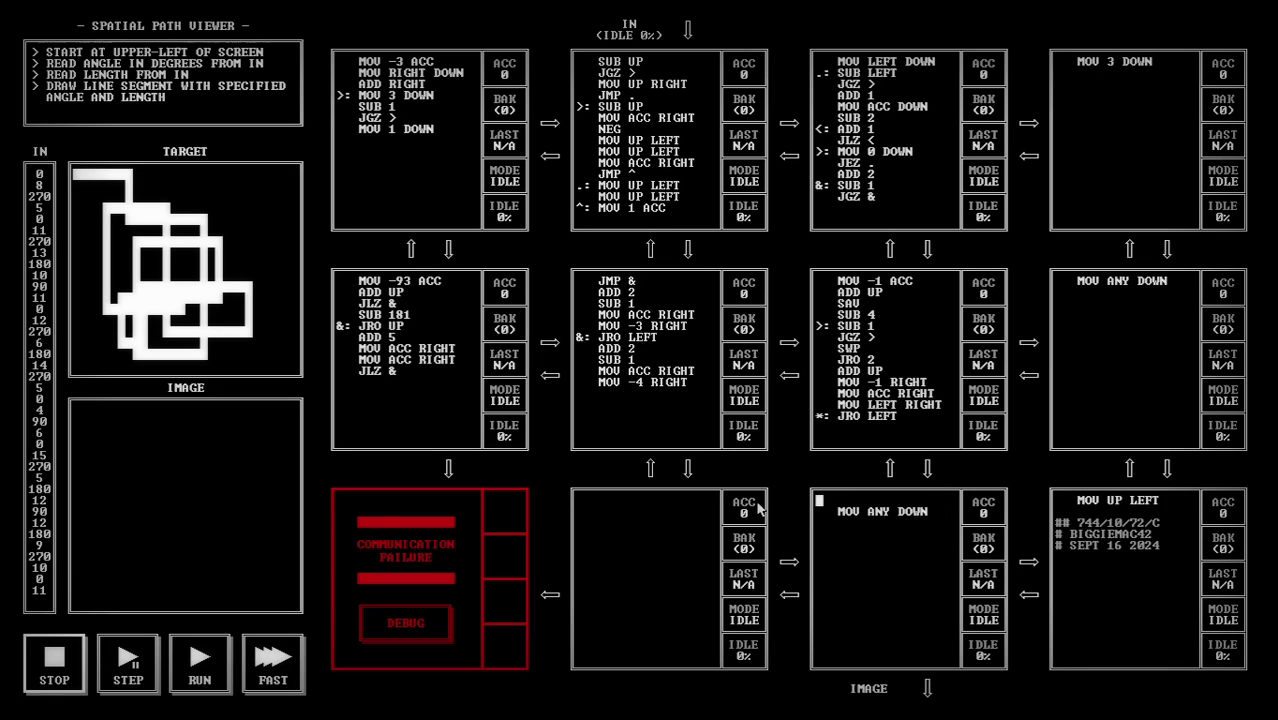
key(Delete)
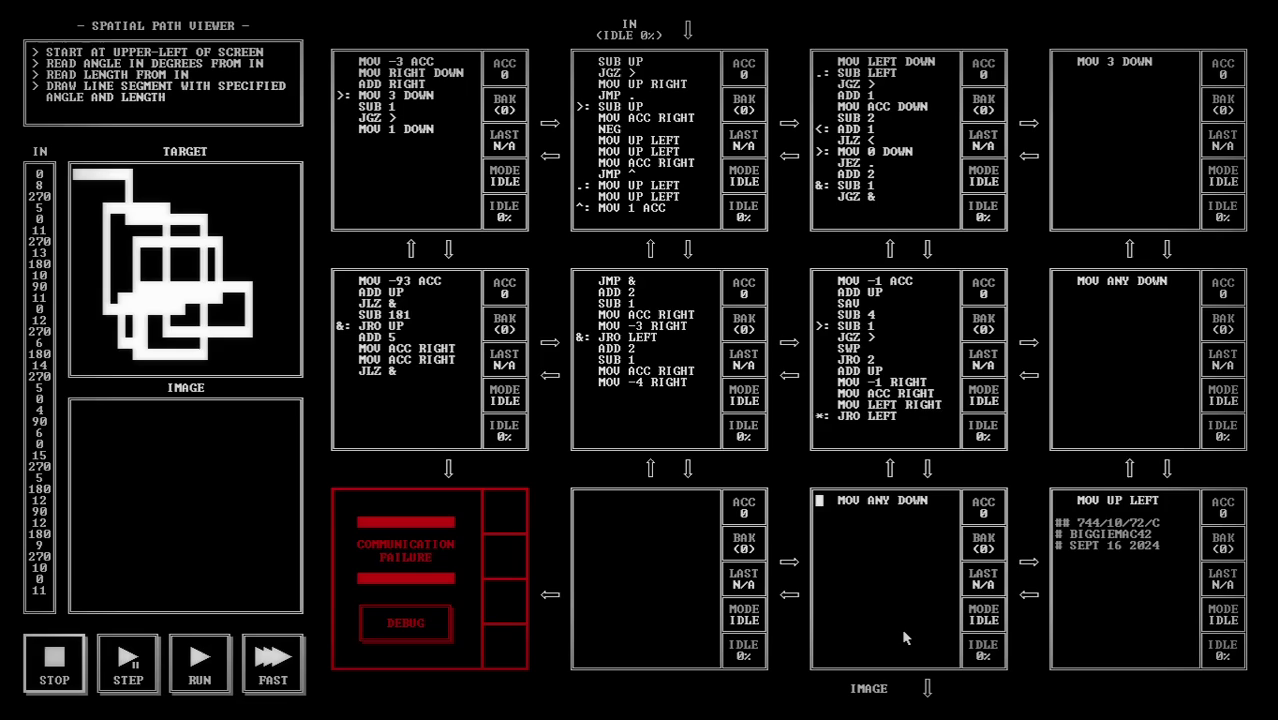
click(893, 502)
key(End)
click(874, 617)
key(ctrl+v)
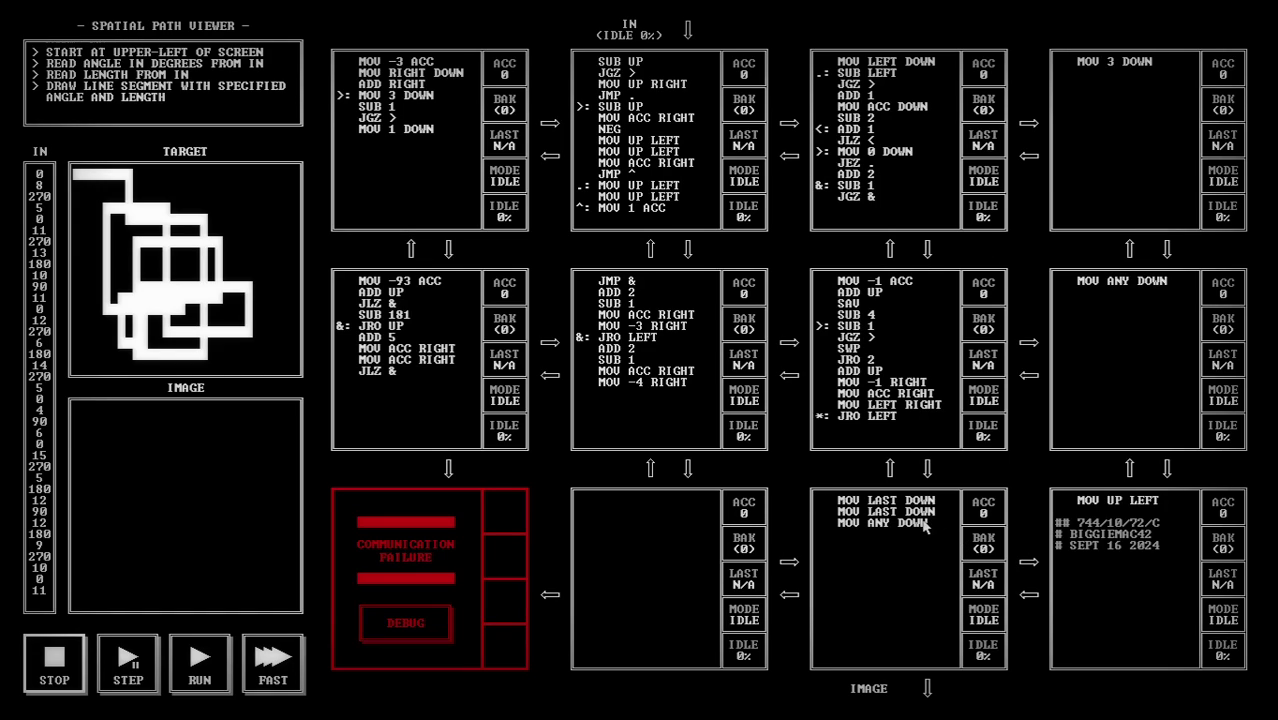
drag(901, 503, 867, 501)
key(shift+Down)
key(shift+Down)
key(shift+End)
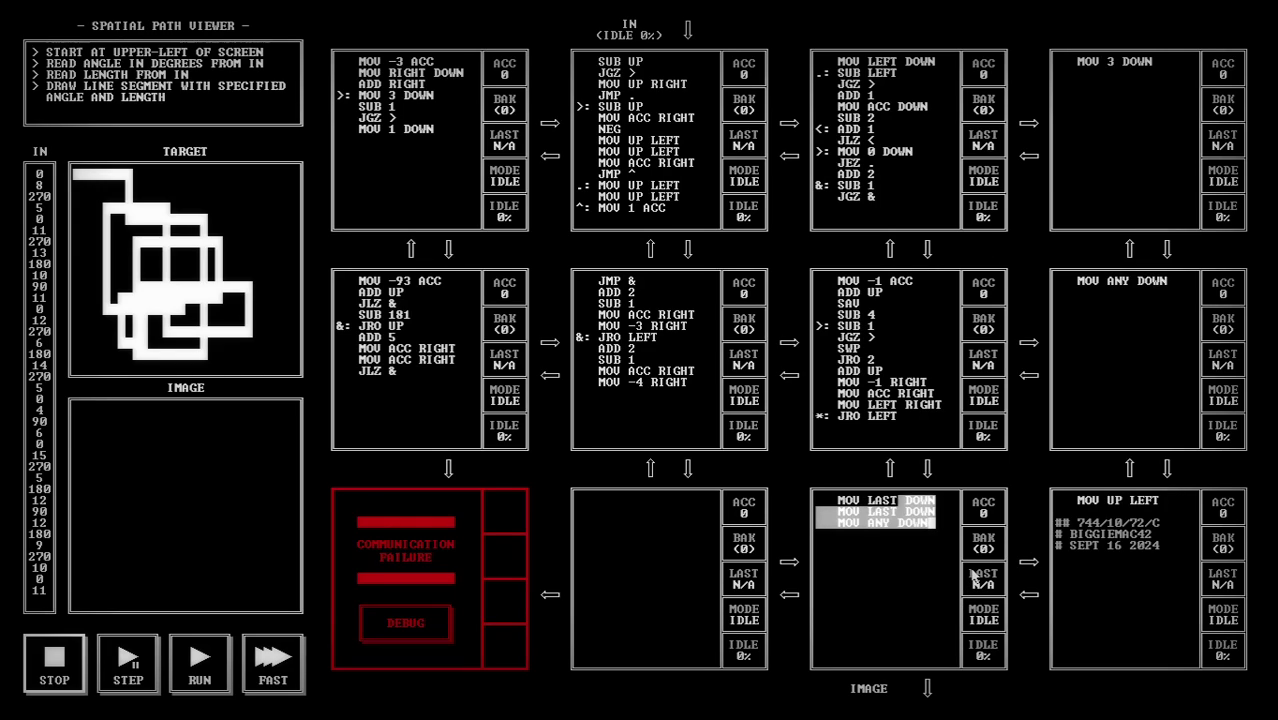
click(914, 540)
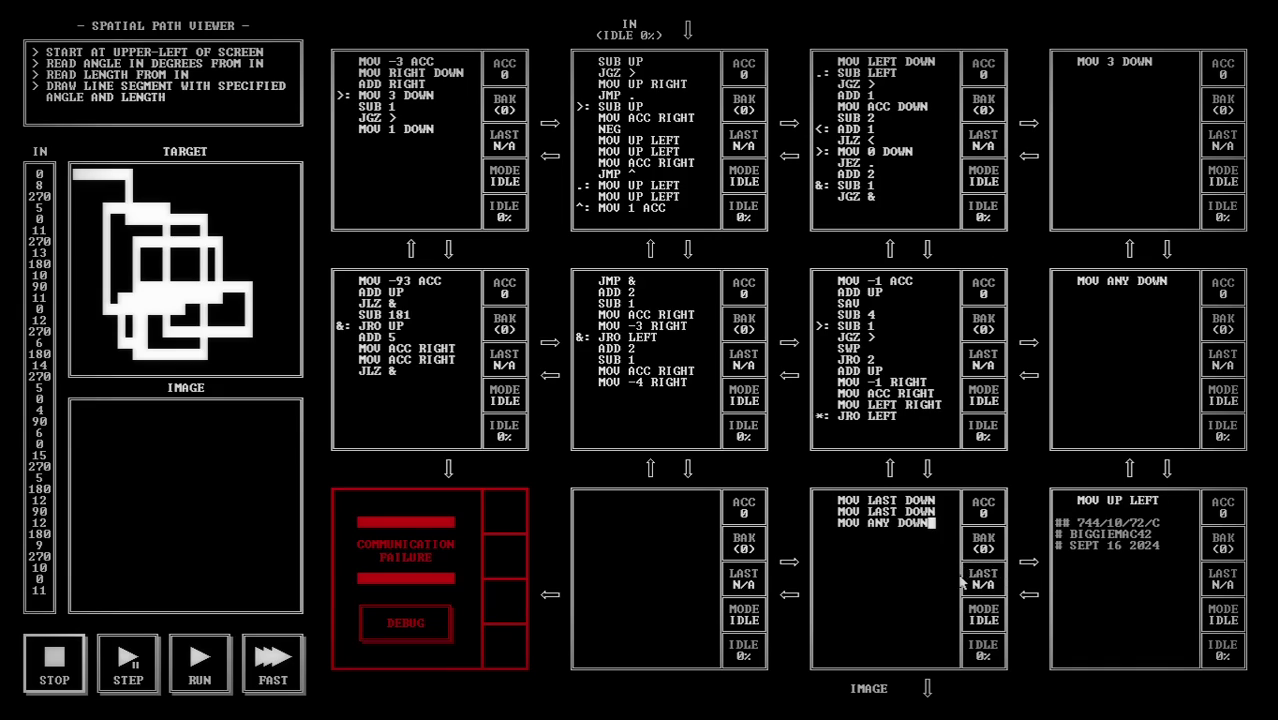
key(F6)
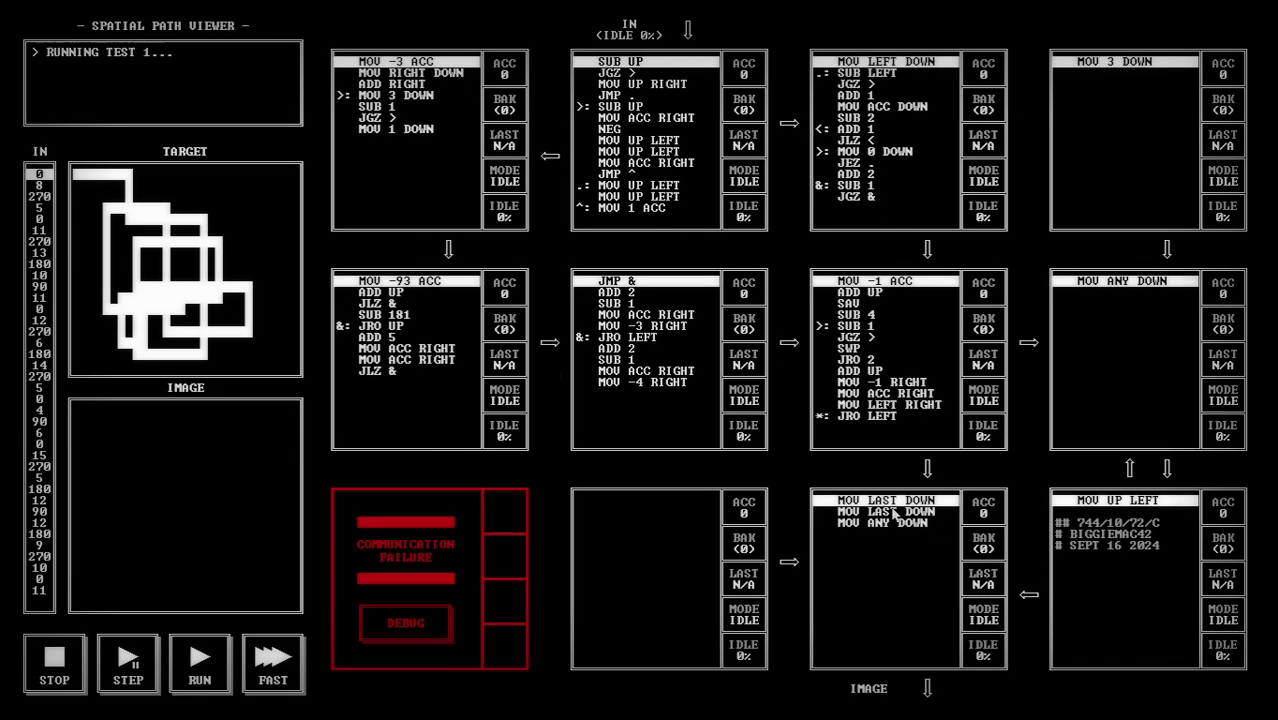
key(F6)
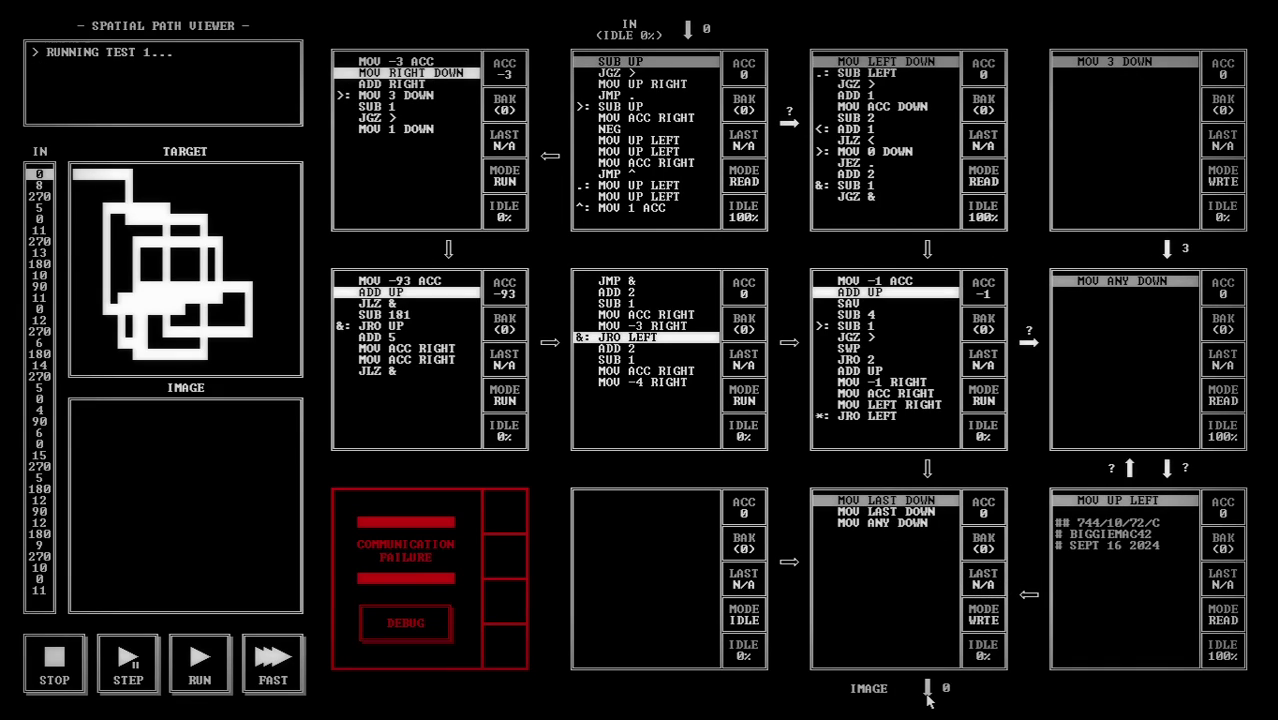
key(Escape)
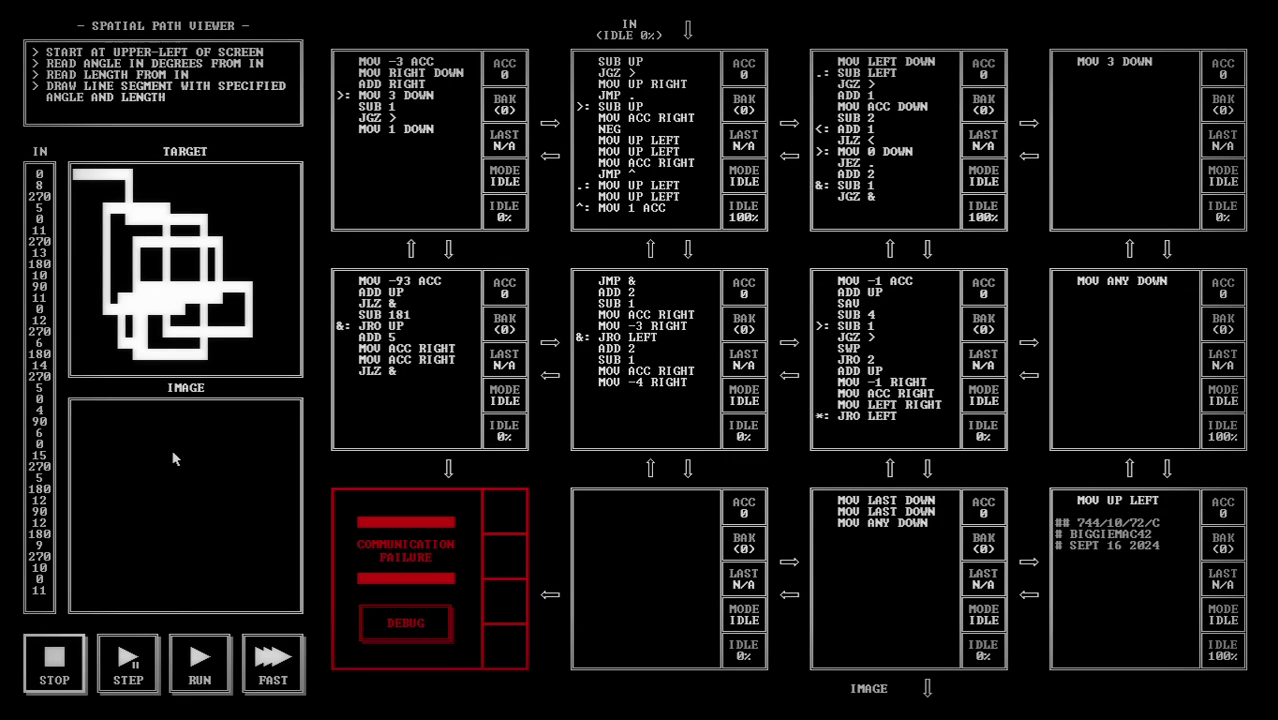
click(950, 513)
key(shift+Up)
key(shift+Home)
key(End)
key(Left)
key(shift+Down)
key(shift+Down)
key(Up)
key(F5)
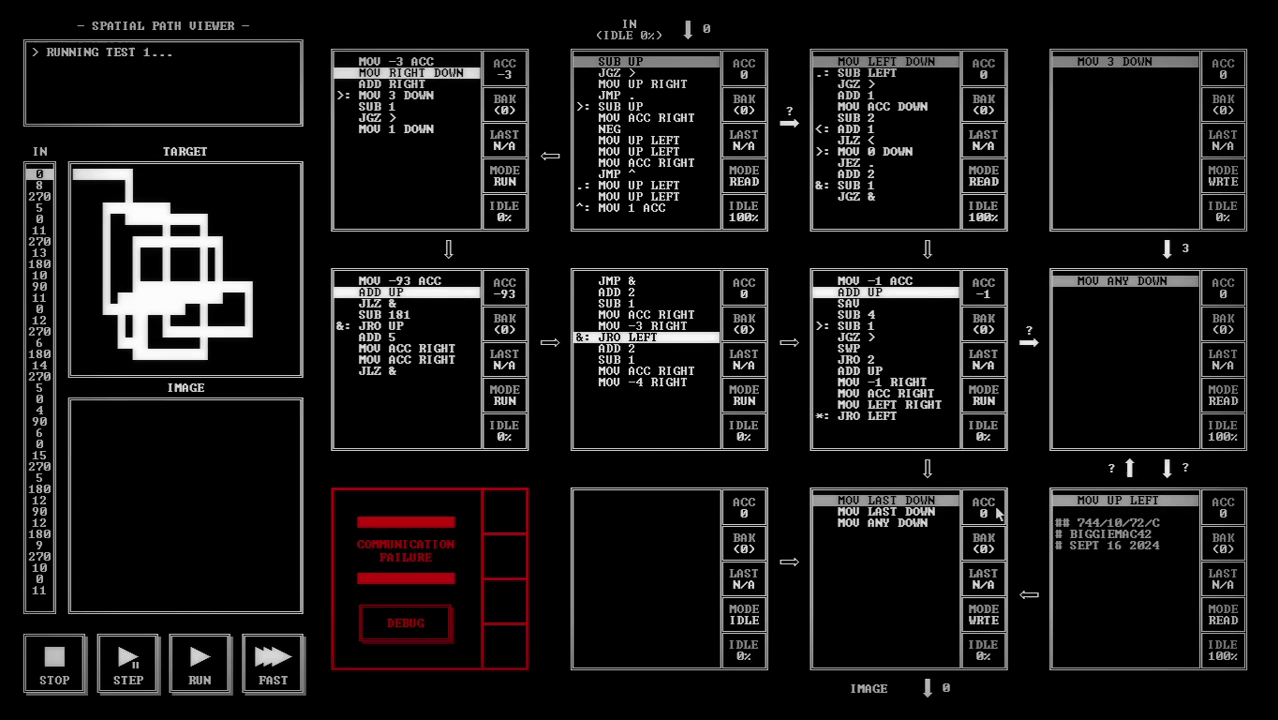
key(Escape)
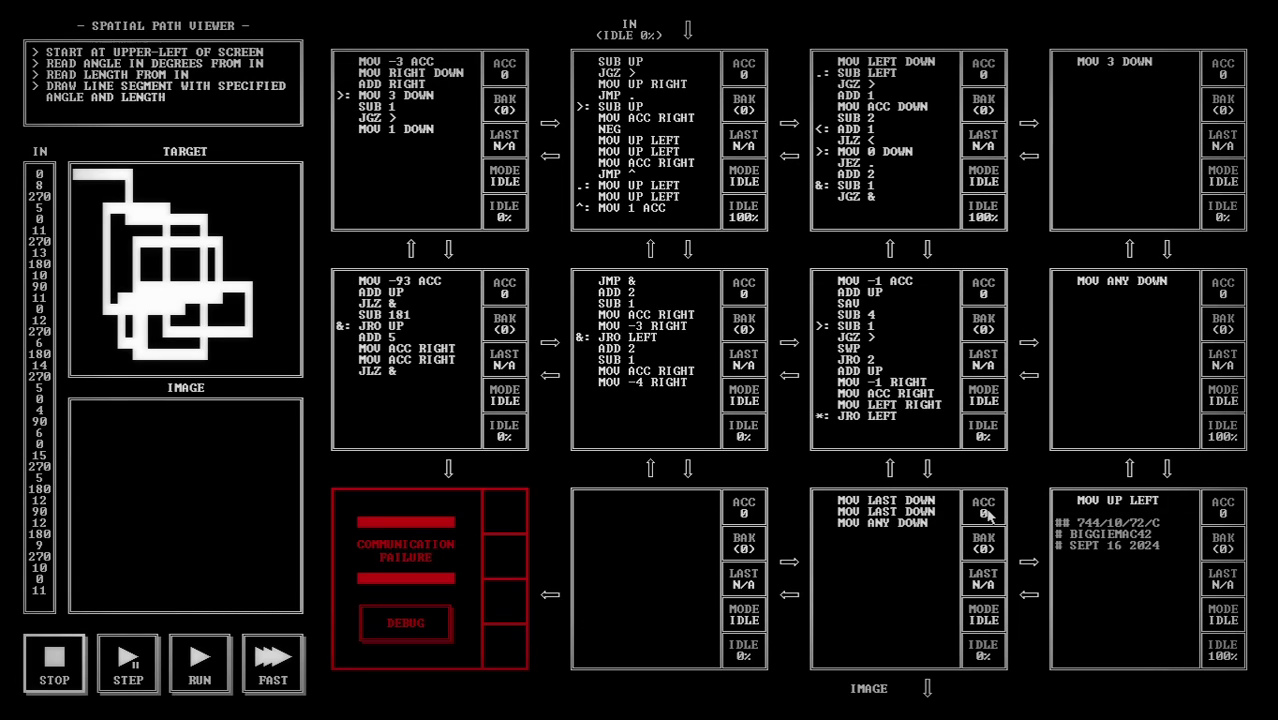
Step: Review the bottom-middle node's three lines, then run all tests: 744 worst-case cycles, 10 nodes, 72 instructions
drag(940, 535, 805, 495)
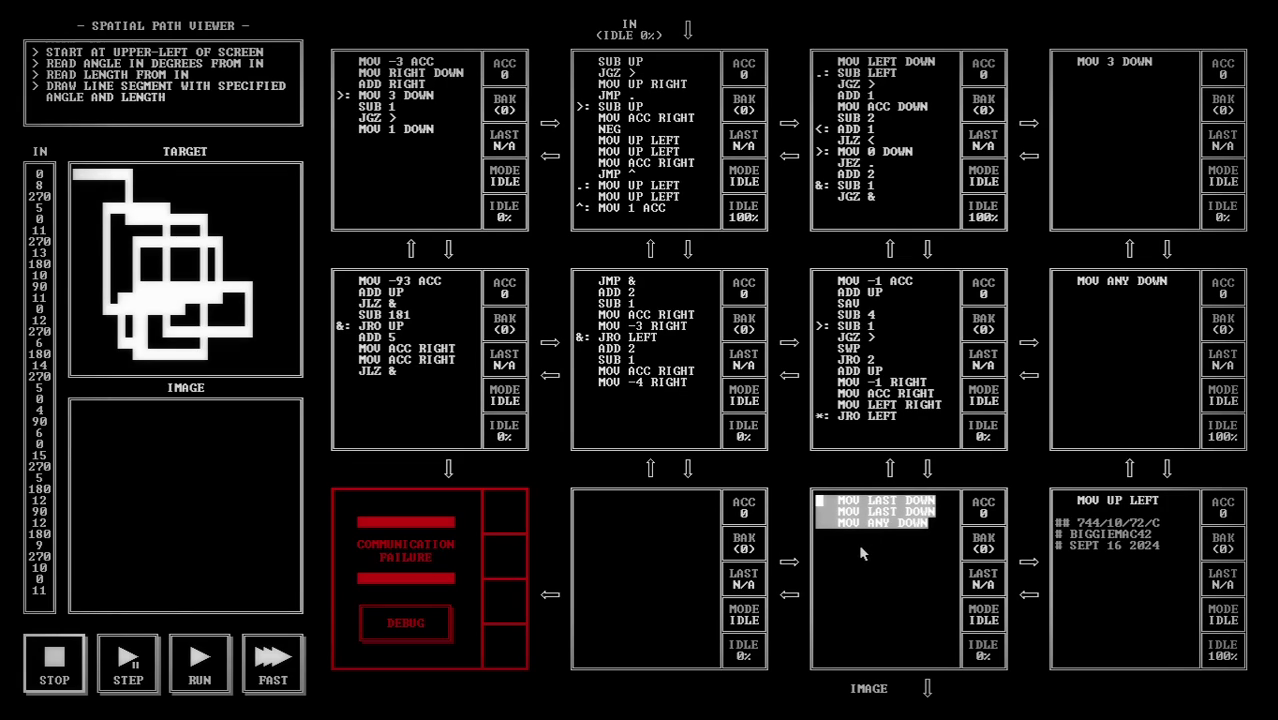
drag(930, 522, 826, 480)
click(905, 511)
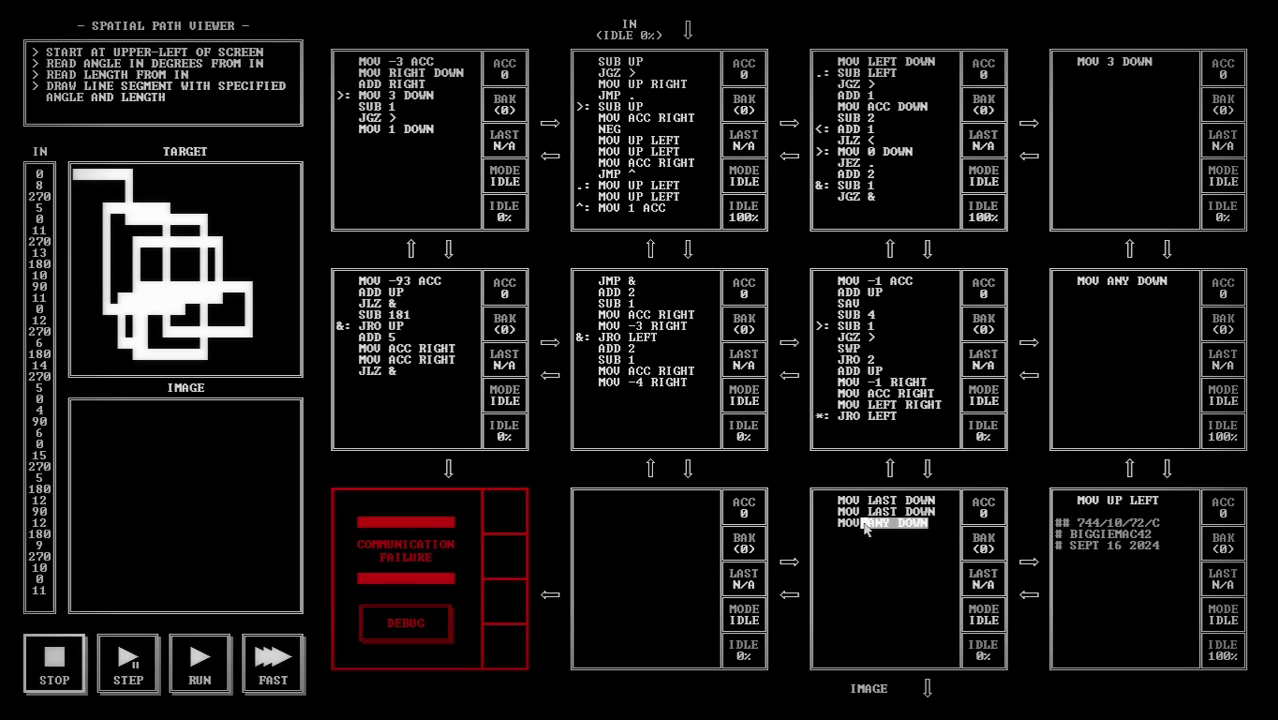
click(943, 531)
drag(948, 533, 812, 505)
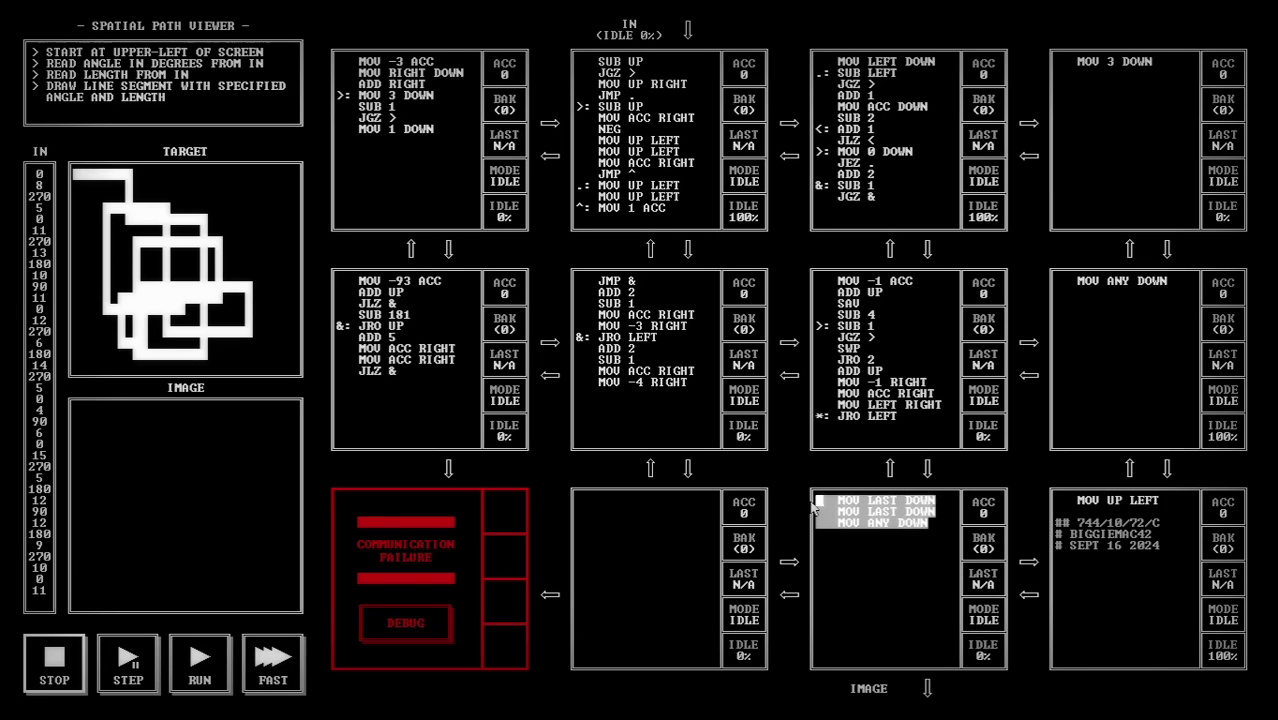
click(1137, 413)
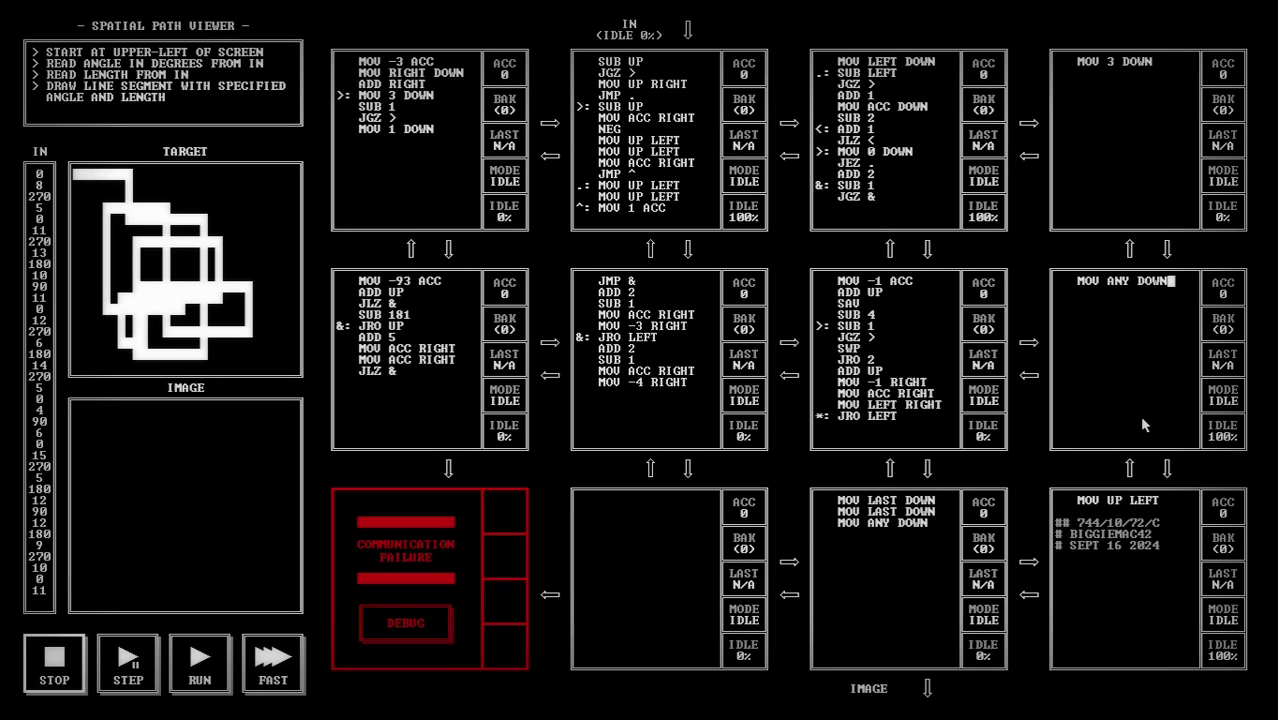
key(F5)
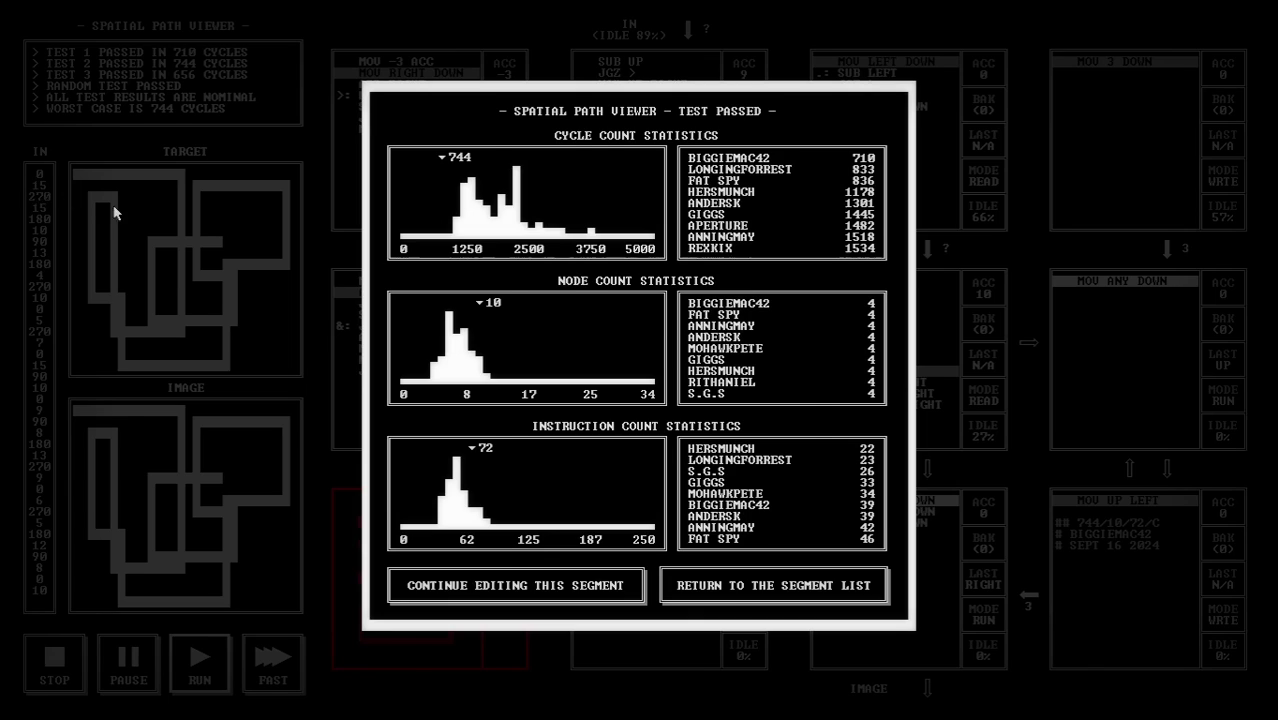
Step: Rerun the tests at full speed repeatedly, dismissing each statistics summary, then stop
key(Escape)
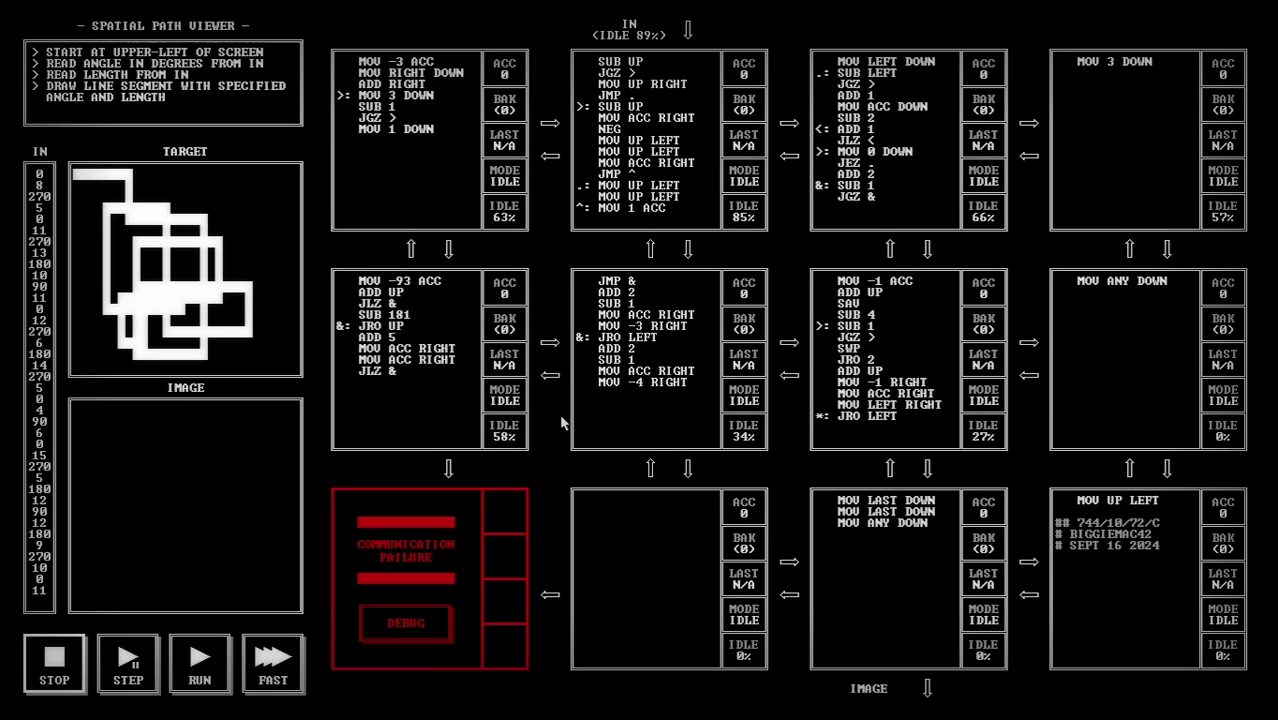
click(296, 666)
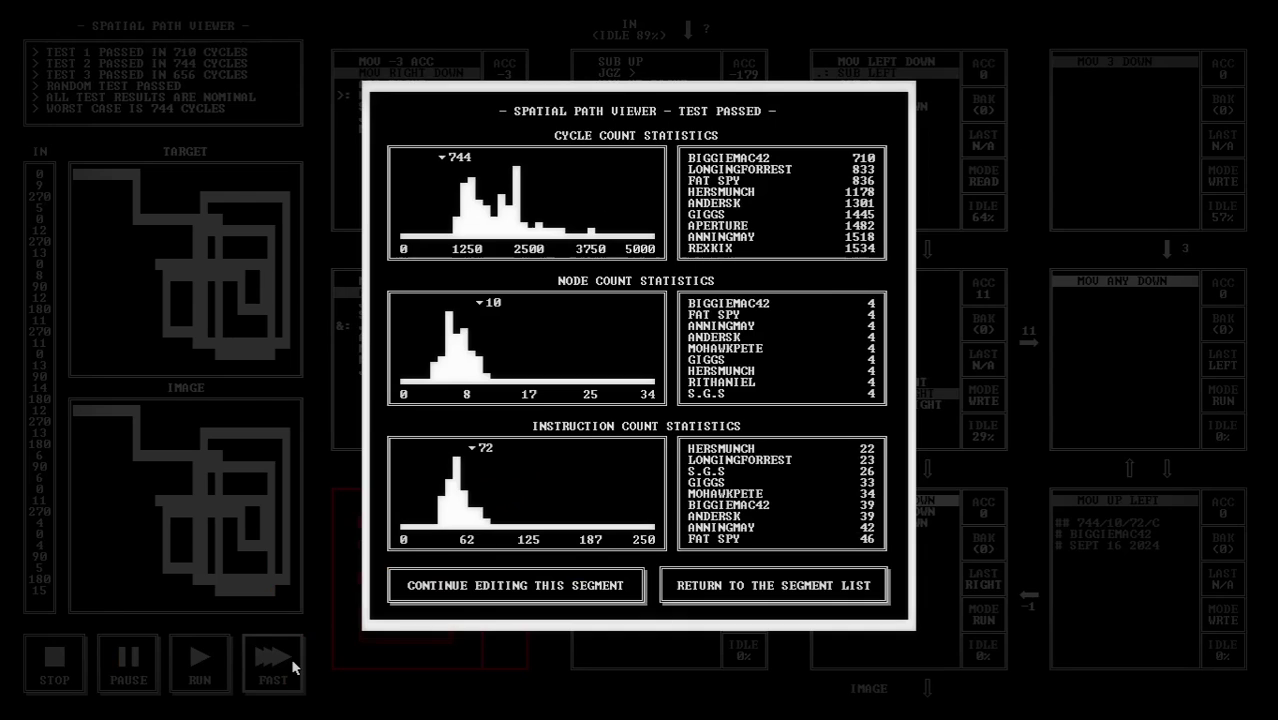
key(Escape)
click(296, 668)
key(Escape)
click(296, 668)
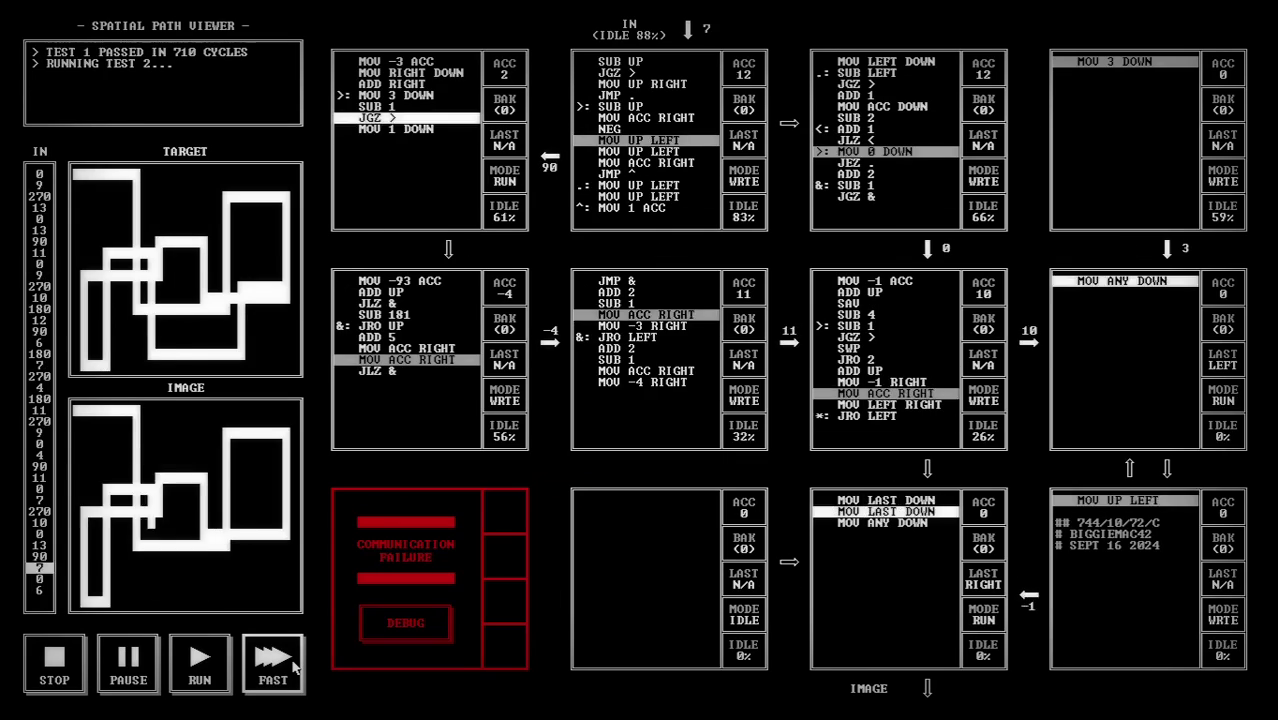
key(Escape)
click(296, 668)
key(Escape)
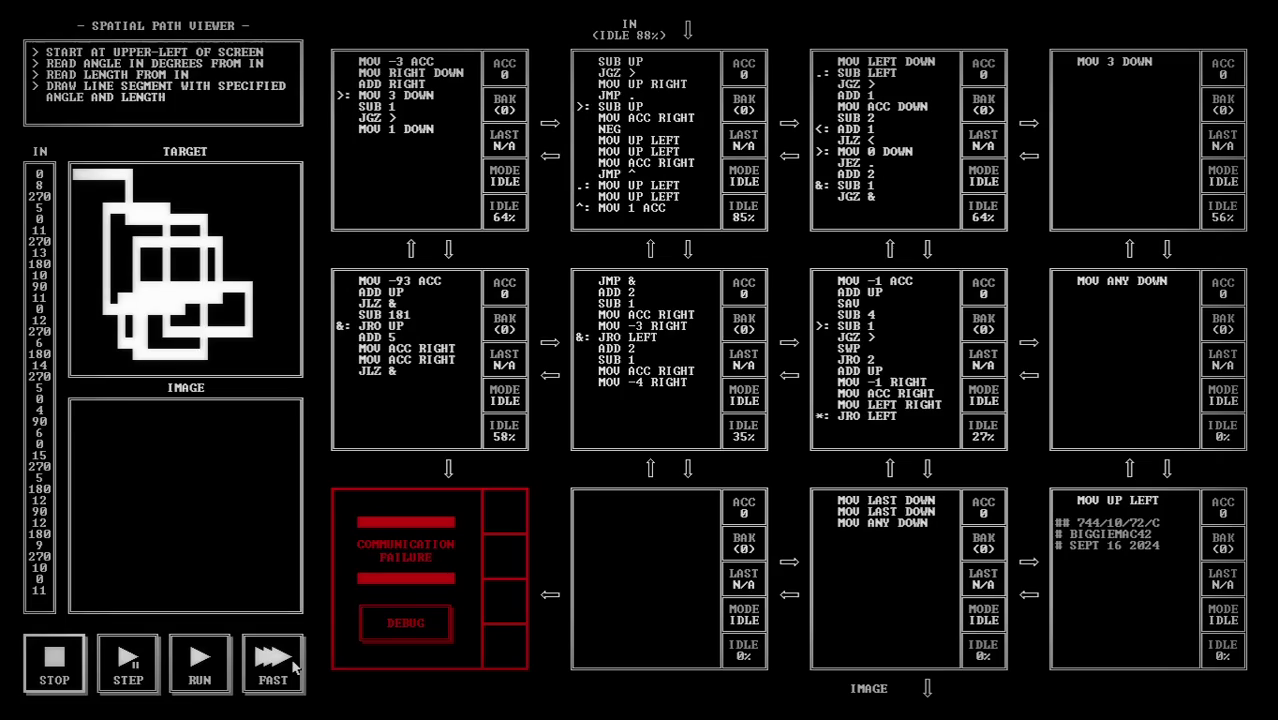
click(296, 667)
key(Escape)
click(296, 668)
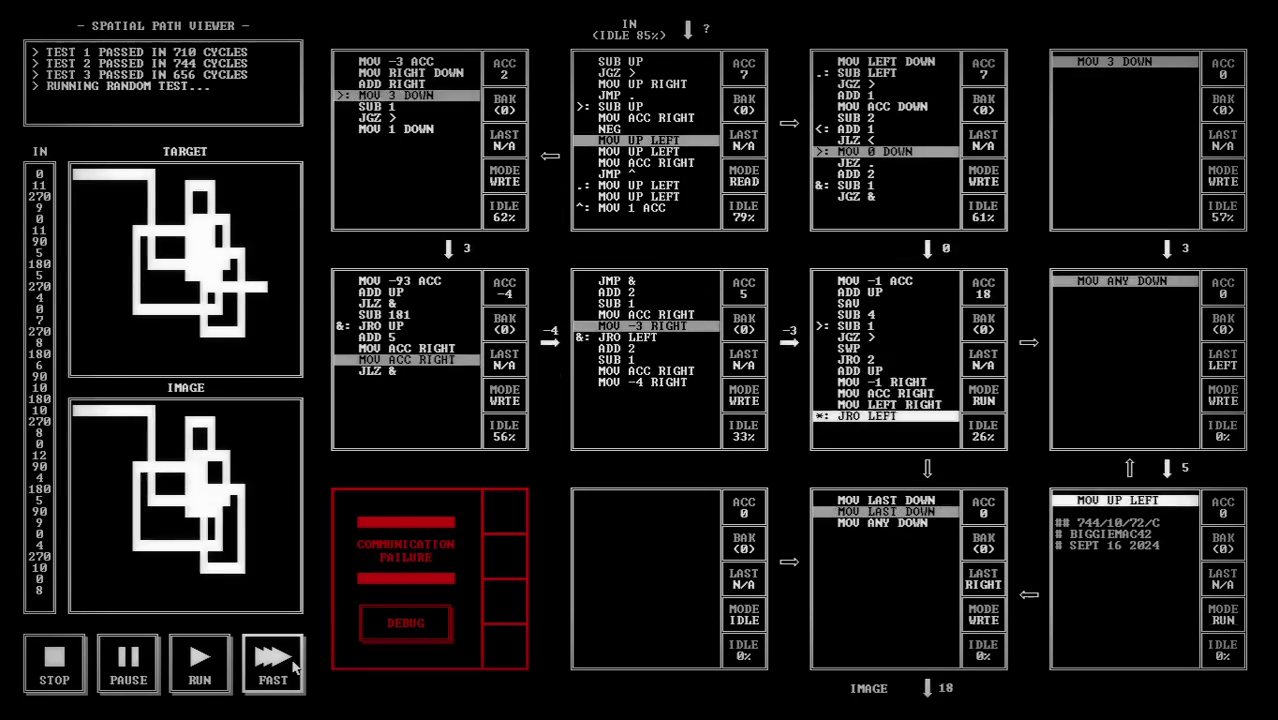
key(Escape)
click(296, 668)
key(Escape)
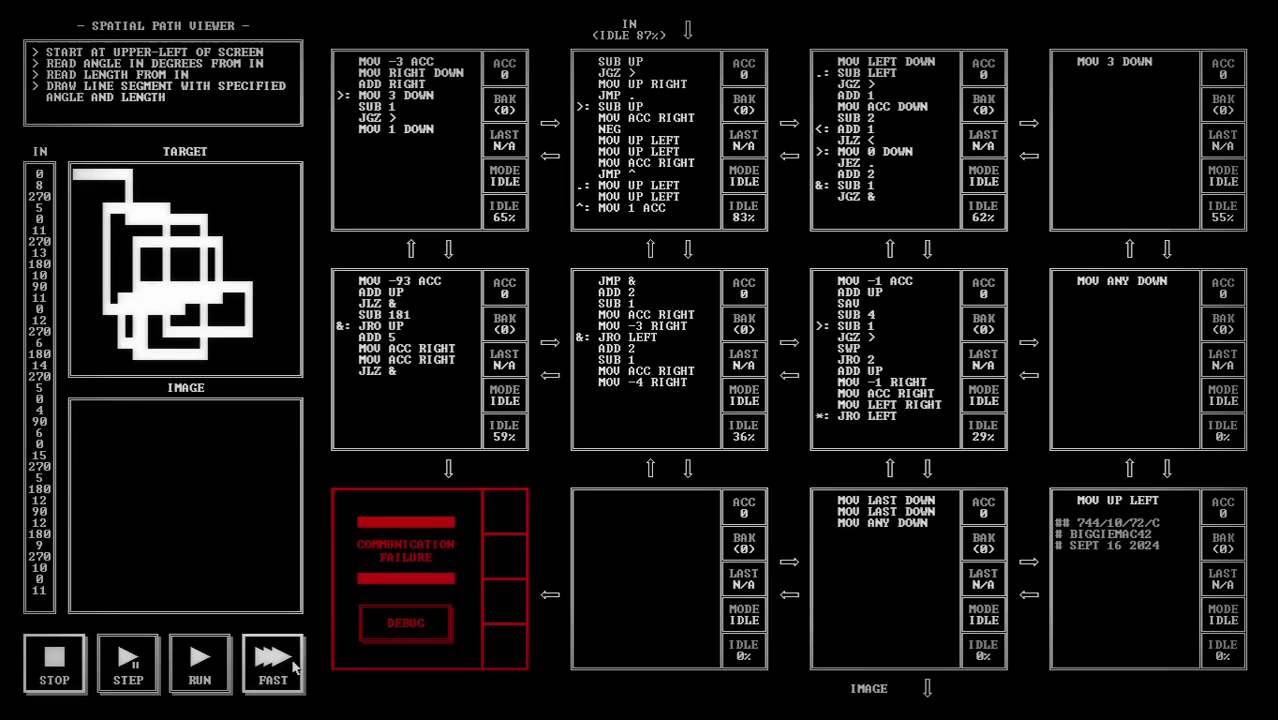
click(296, 668)
key(Escape)
click(296, 668)
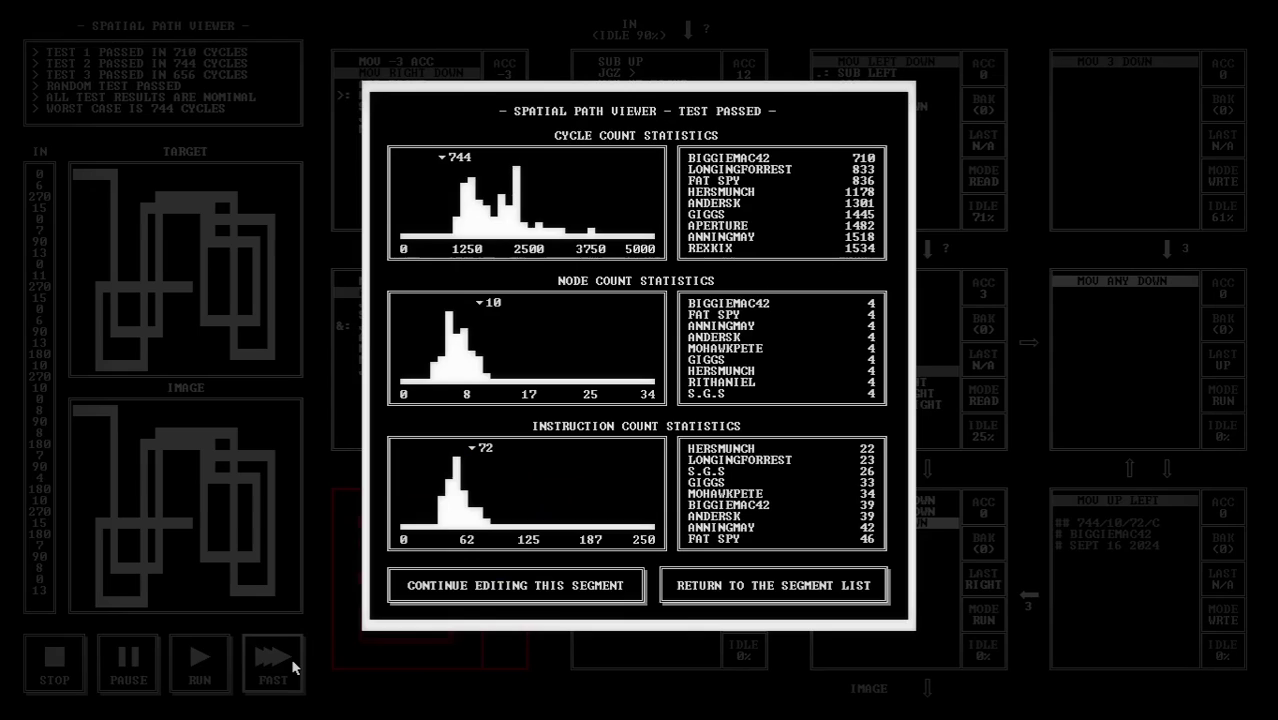
key(Escape)
click(296, 668)
key(Escape)
click(296, 668)
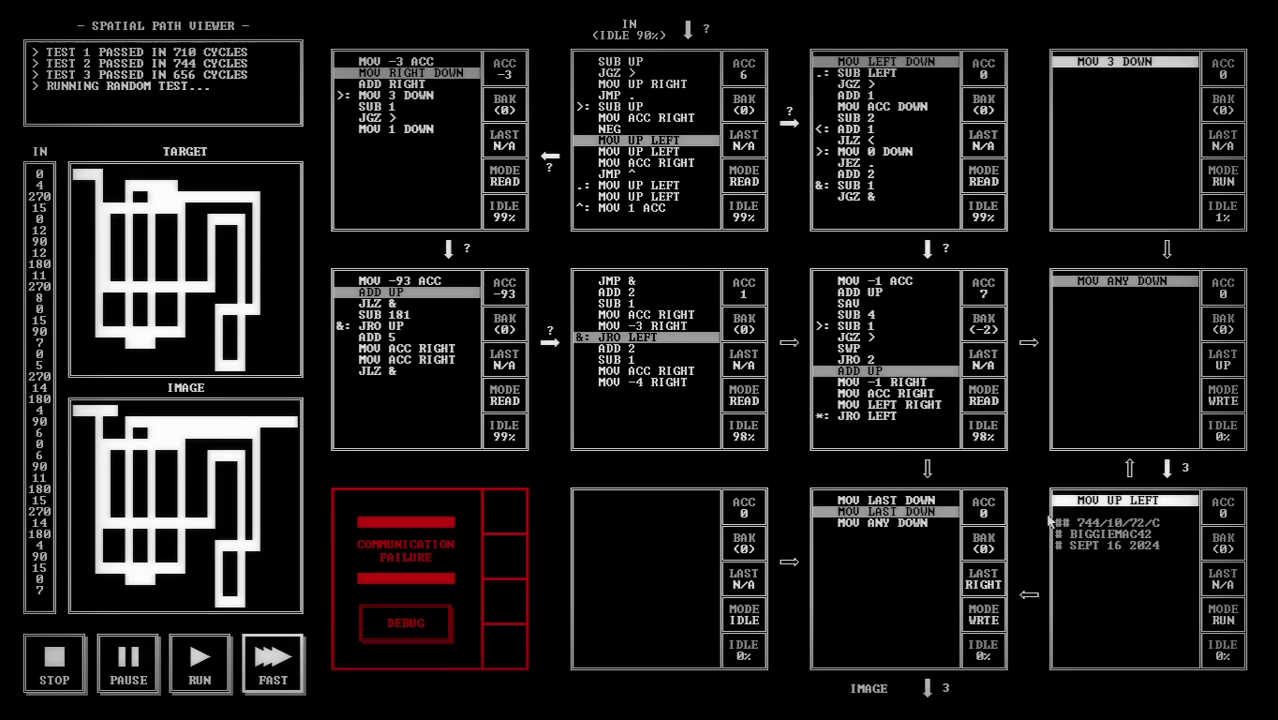
key(Escape)
Step: Step test 1 forward one cycle, then stop the simulation
drag(936, 528, 816, 497)
click(833, 526)
key(F6)
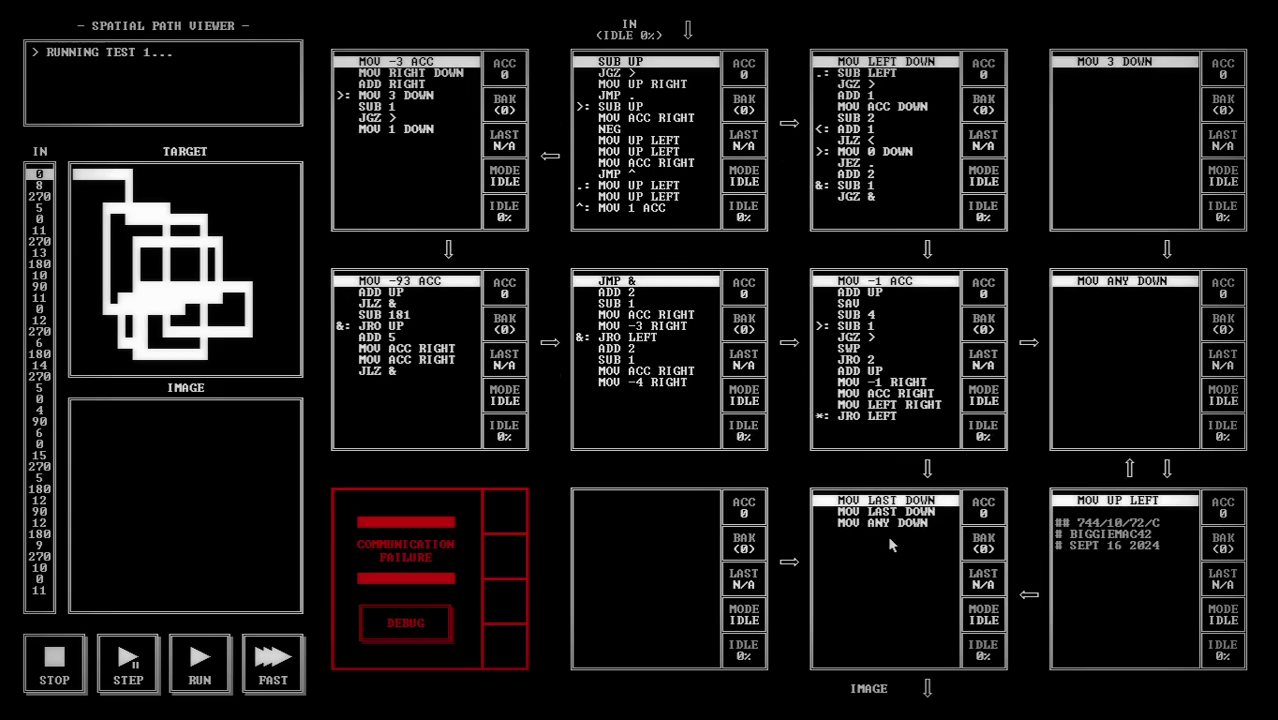
key(F6)
key(Escape)
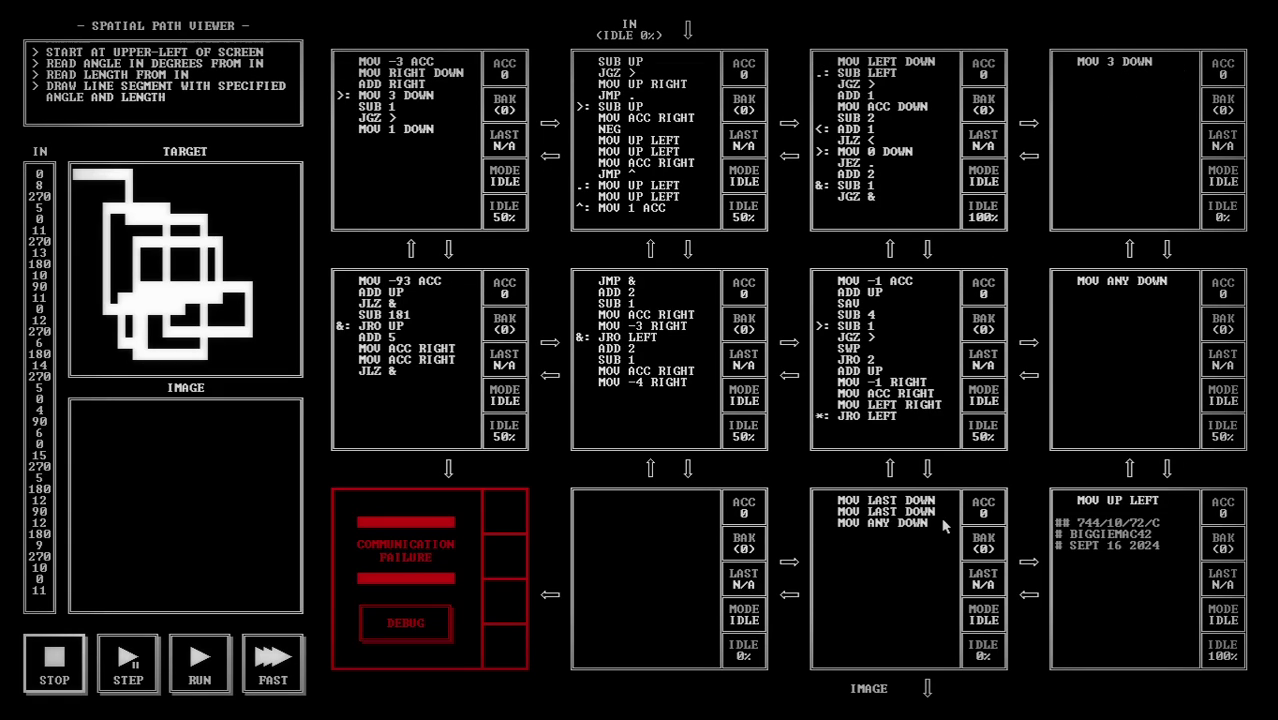
Step: After a brief run, delete the code in the right-centre, upper-right and top-centre nodes
key(F5)
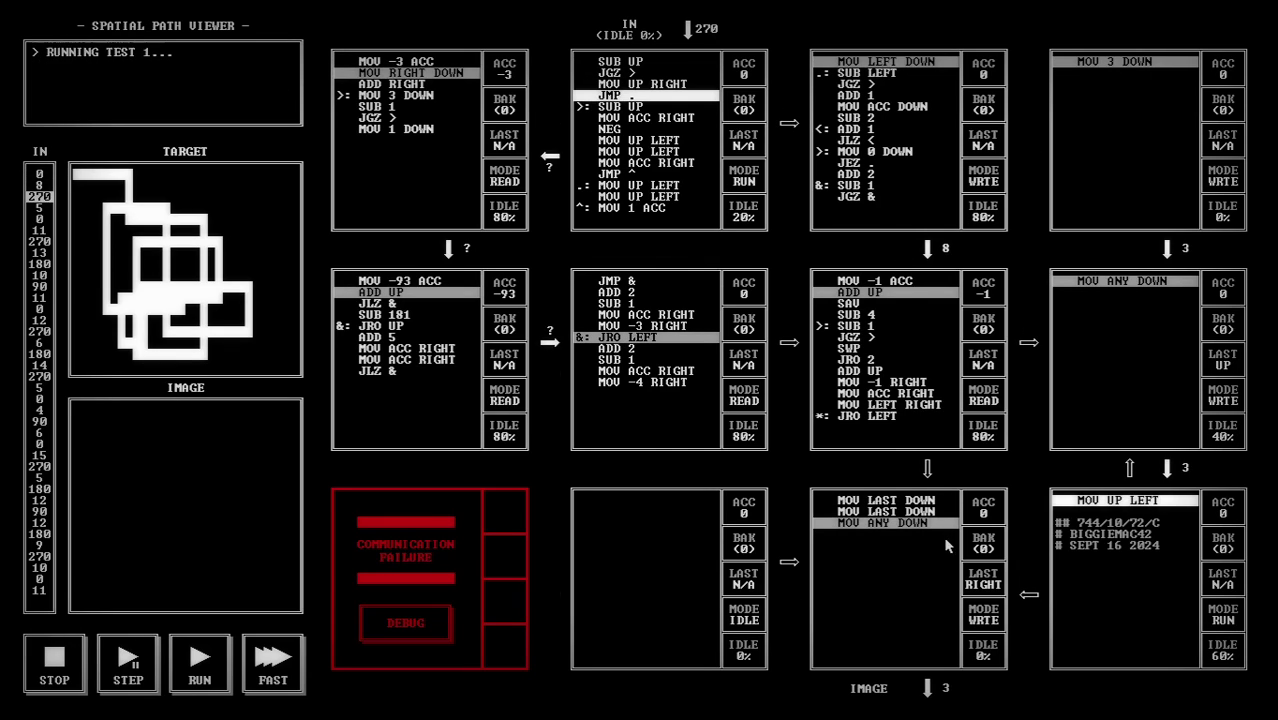
key(Escape)
drag(928, 418, 688, 162)
key(BackSpace)
drag(902, 205, 815, 58)
key(BackSpace)
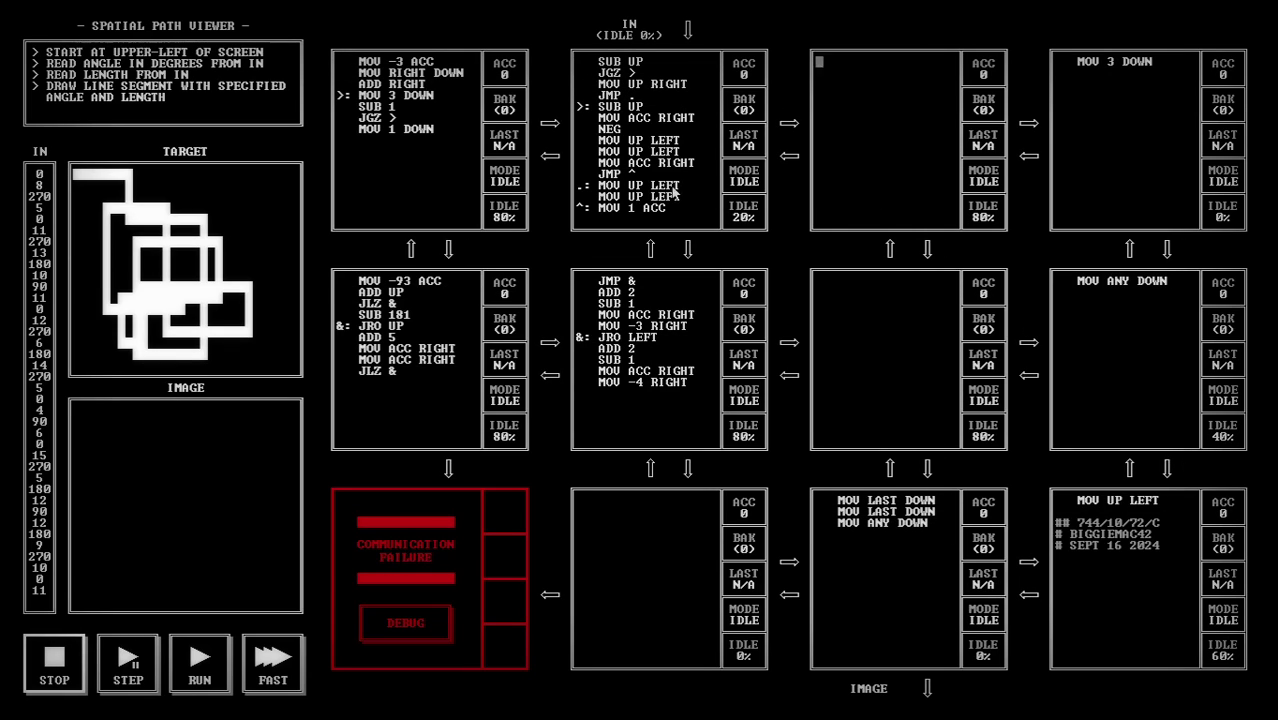
drag(675, 213, 578, 60)
key(BackSpace)
Step: Delete the centre, left-centre and top-left nodes' code, then briefly run the stripped program
drag(689, 387, 578, 278)
key(BackSpace)
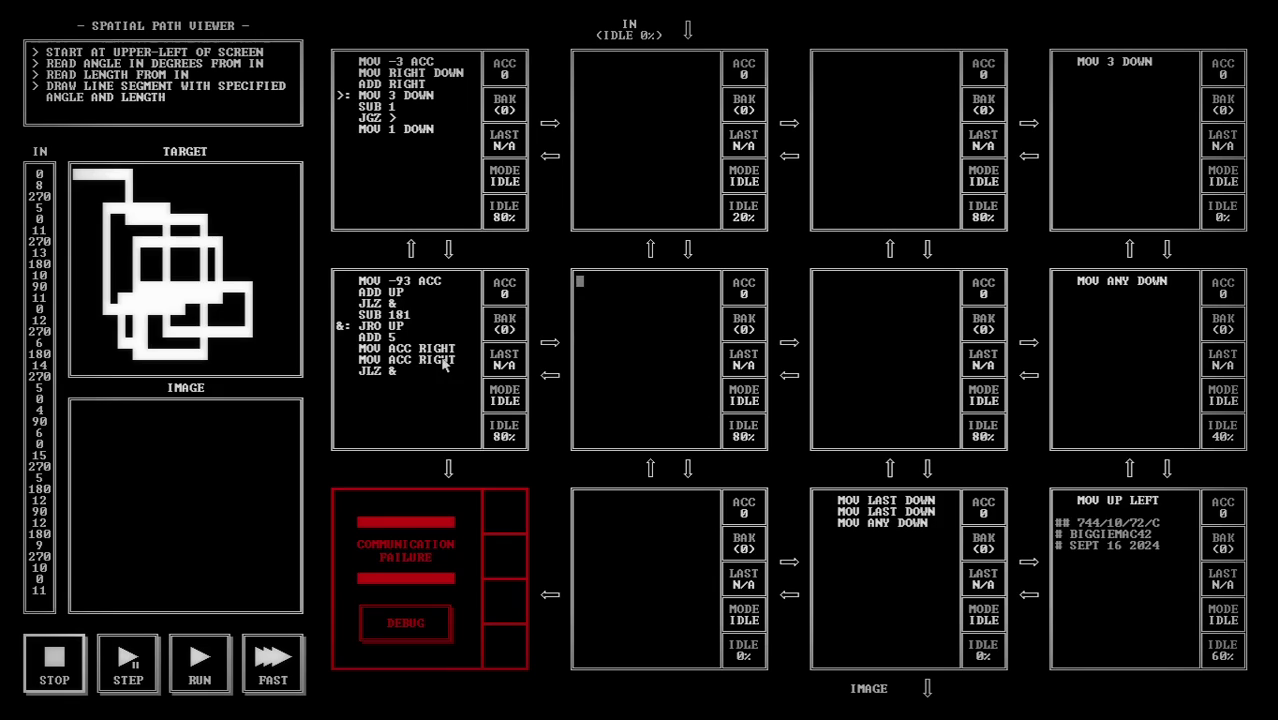
drag(445, 375, 336, 278)
key(BackSpace)
drag(436, 130, 336, 58)
key(BackSpace)
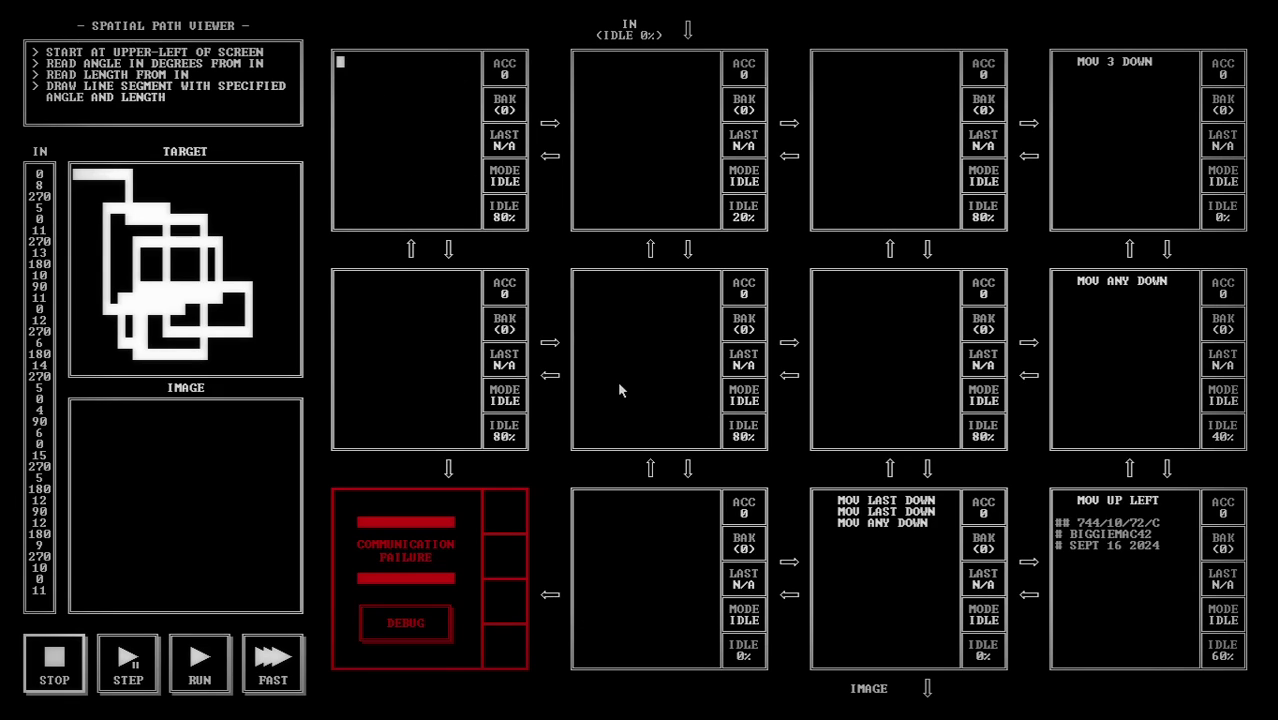
key(F5)
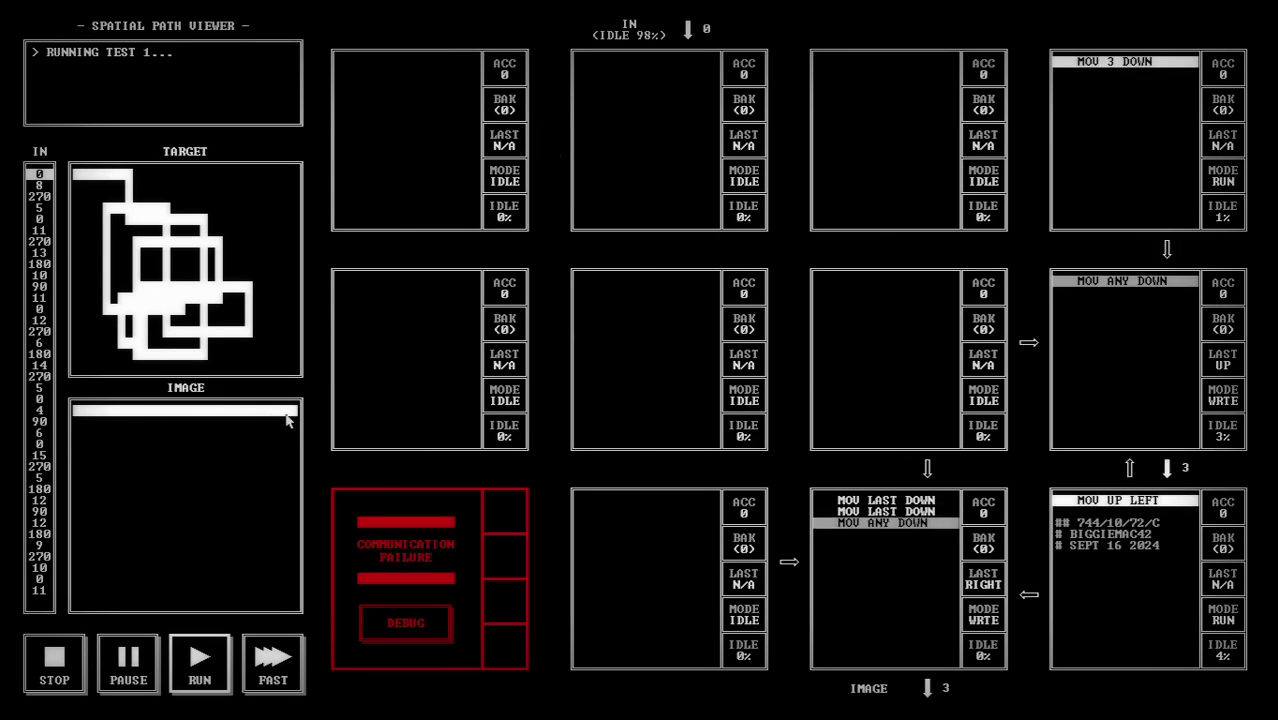
click(393, 424)
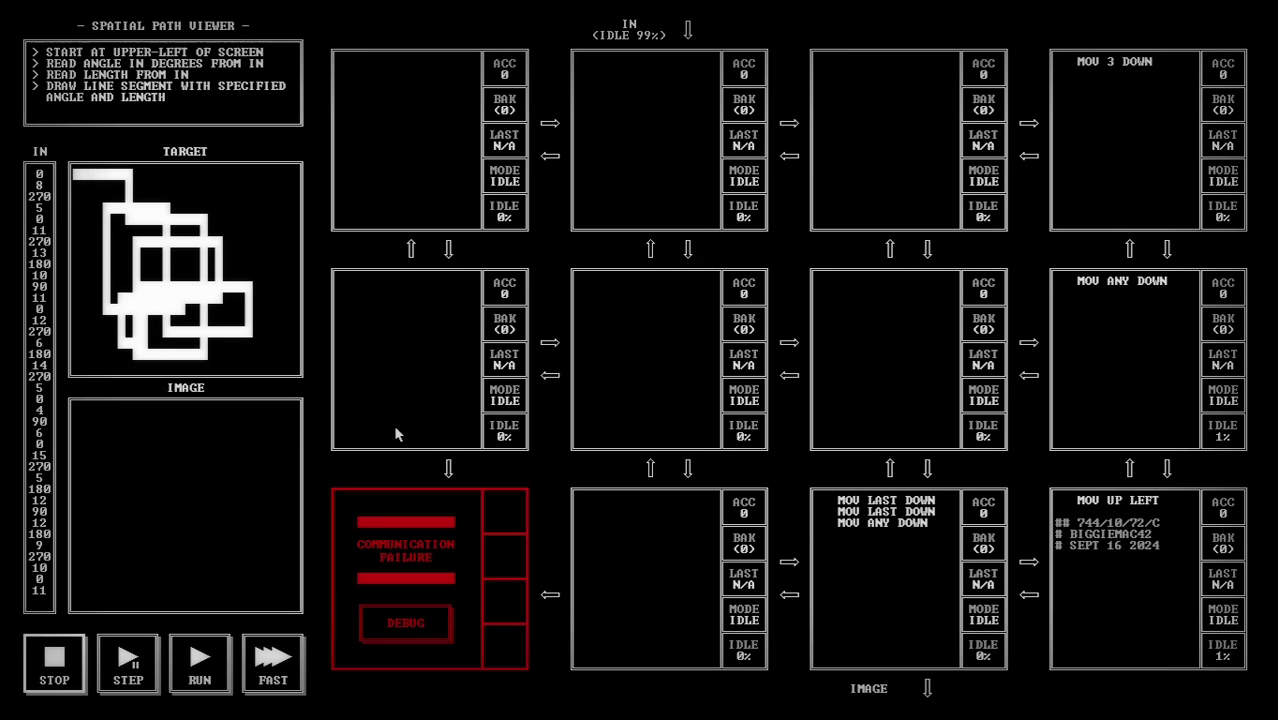
Step: Undo the deletions with Ctrl+Z, run the restored program through test 1 in 710 cycles, then stop
key(ctrl+z)
key(ctrl+z)
key(ctrl+z)
key(ctrl+z)
key(ctrl+z)
key(ctrl+z)
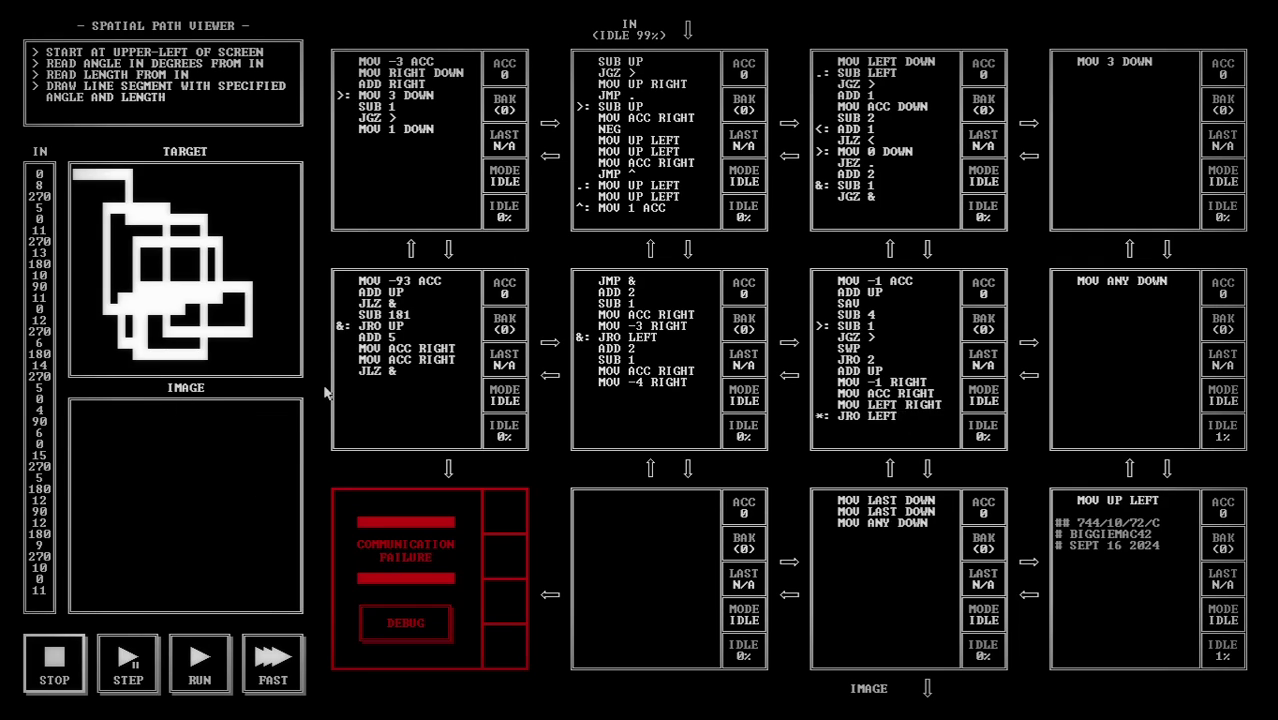
key(F5)
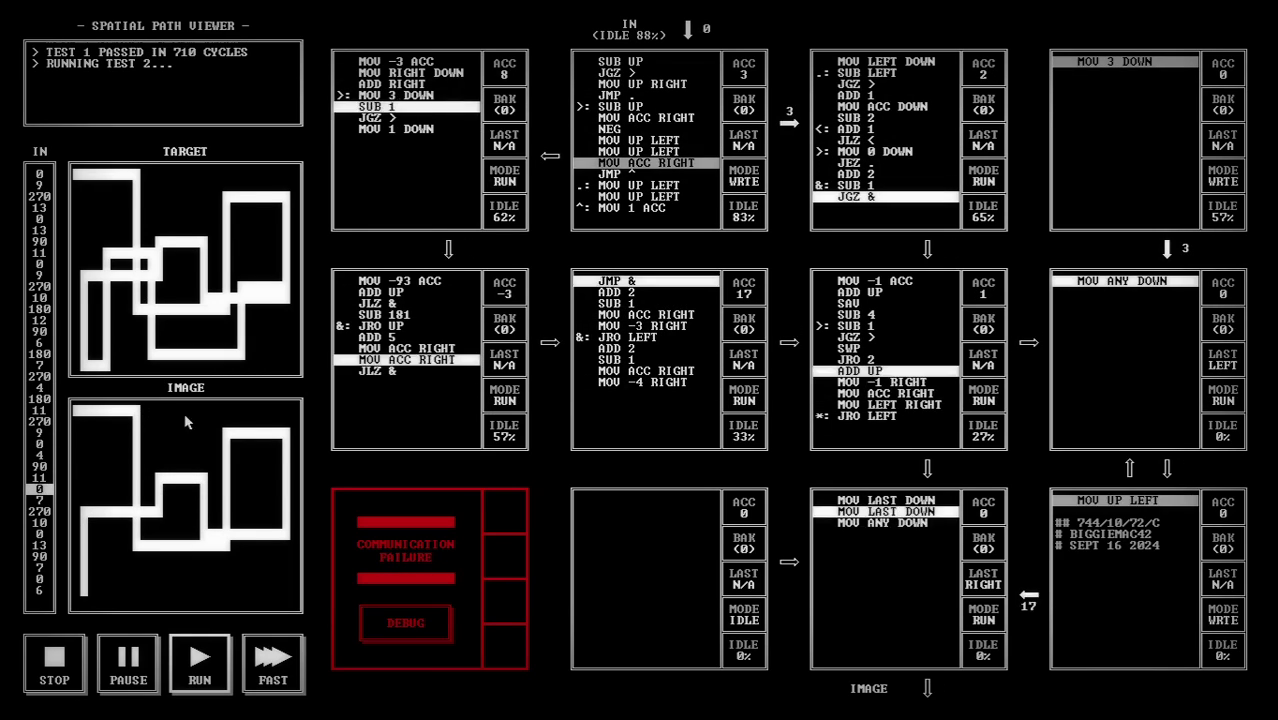
key(Escape)
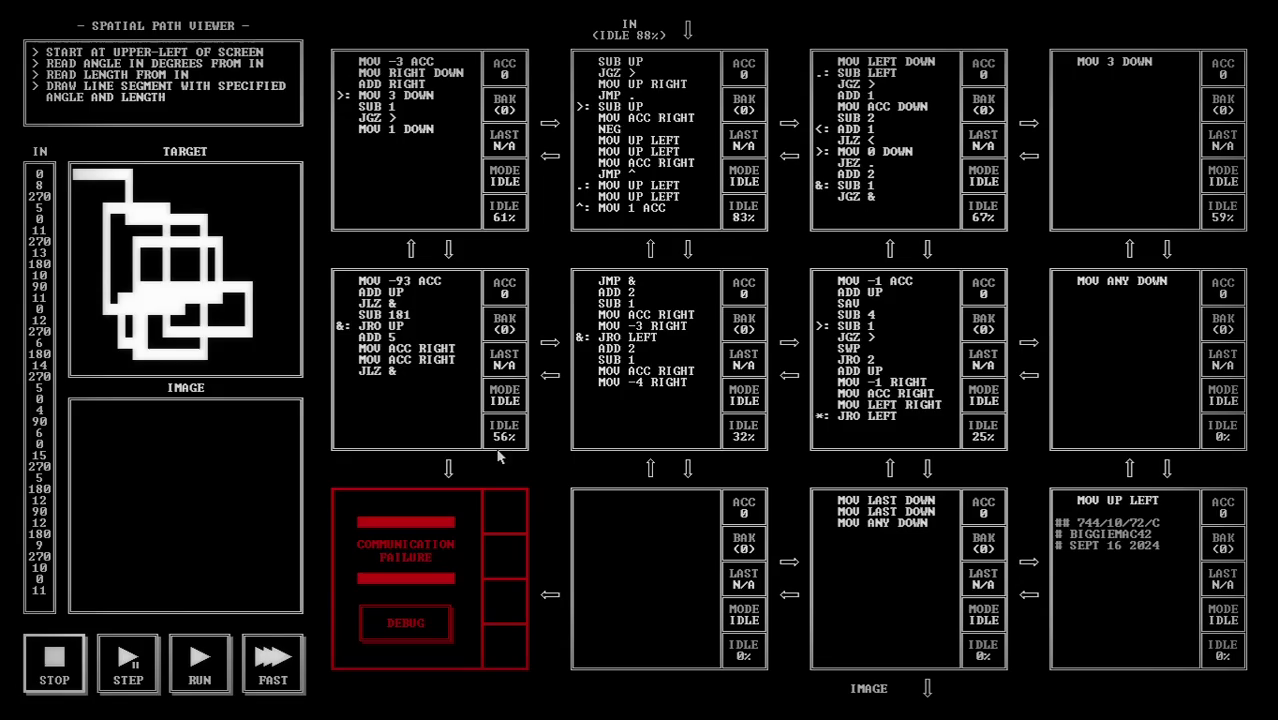
Step: Go back to the segment list via the System Menu and load the 744/11/88 save
key(Escape)
click(624, 430)
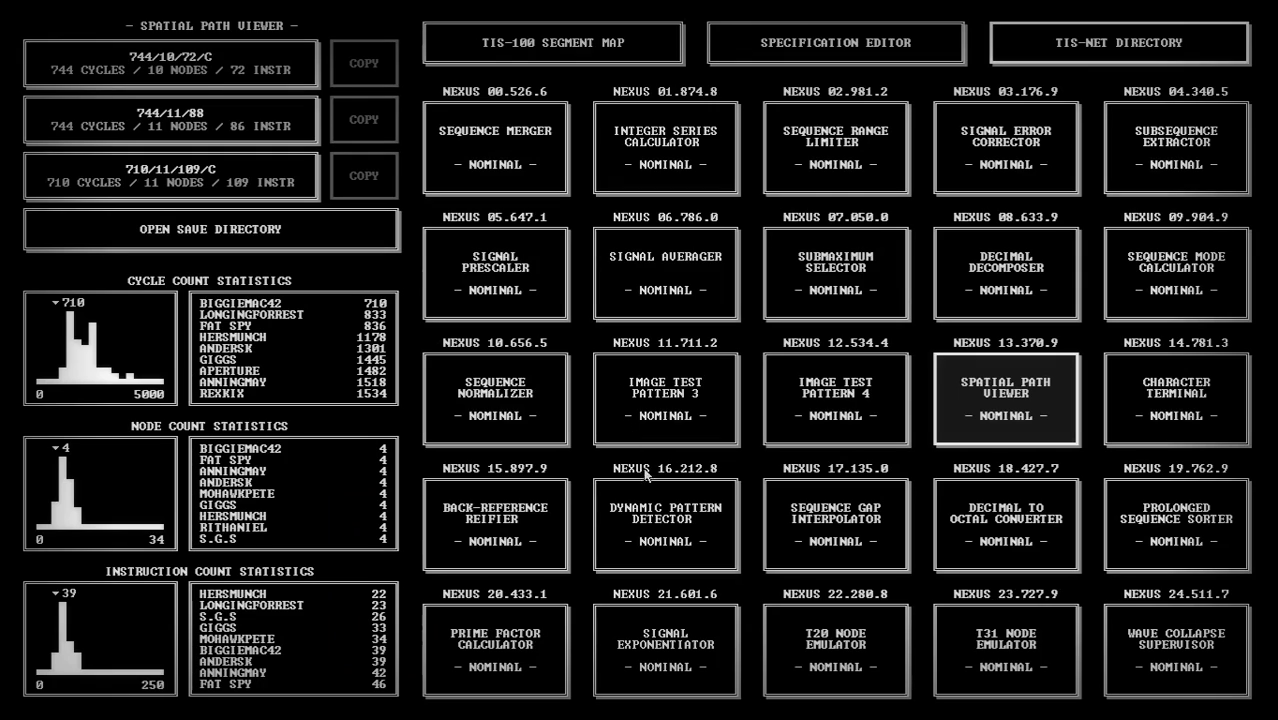
click(168, 135)
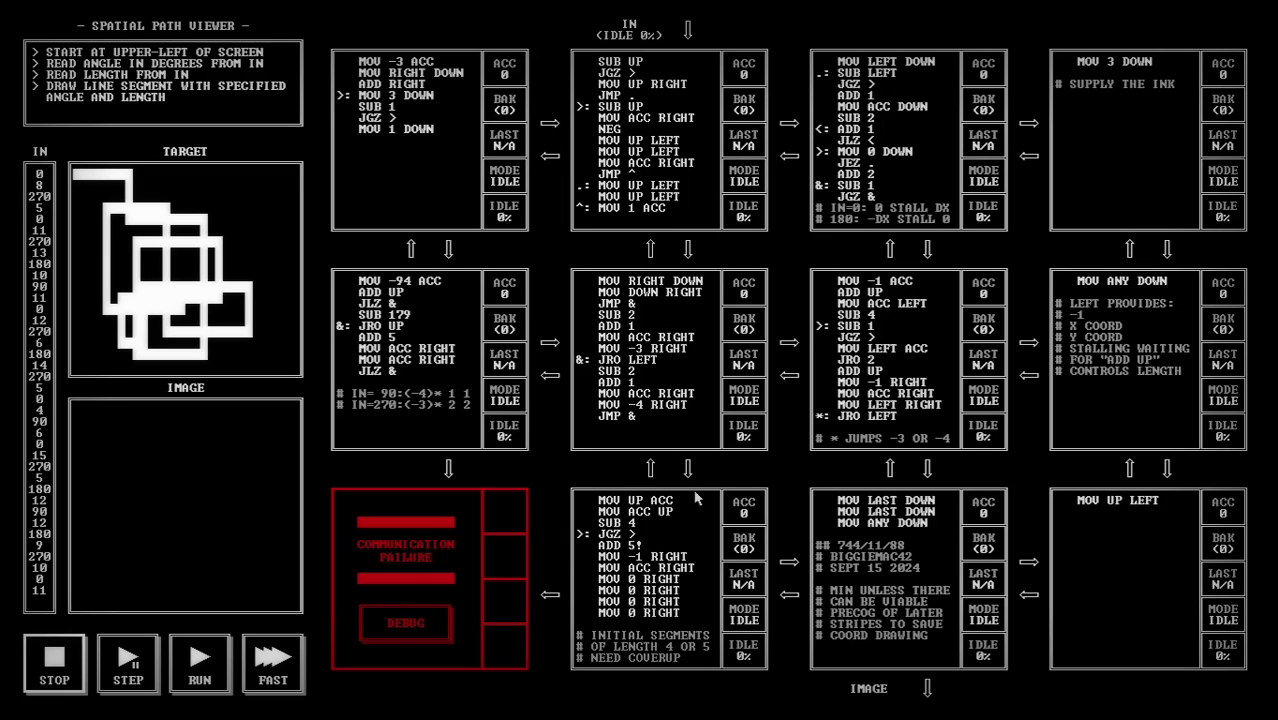
Step: Run the 744/11/88 solution at fast speed, pausing to step through the random test
drag(714, 668, 598, 639)
click(285, 674)
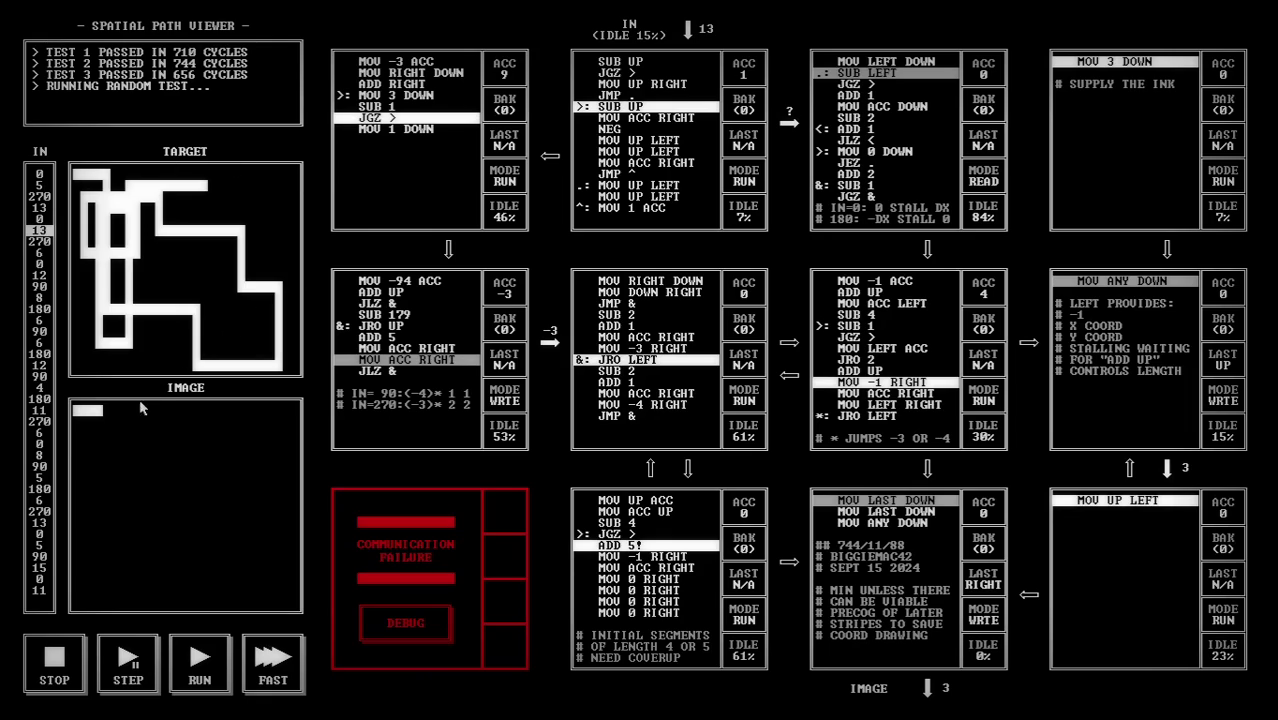
key(F6)
key(F6)
key(F6)
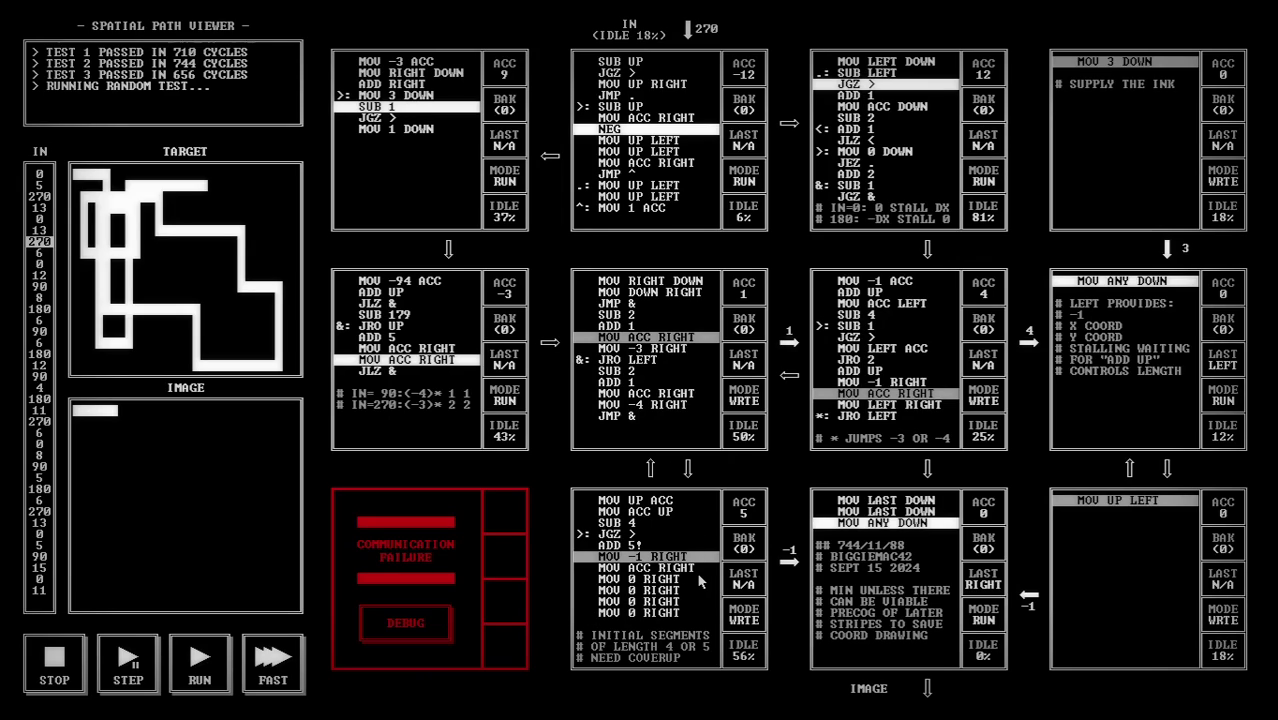
key(F6)
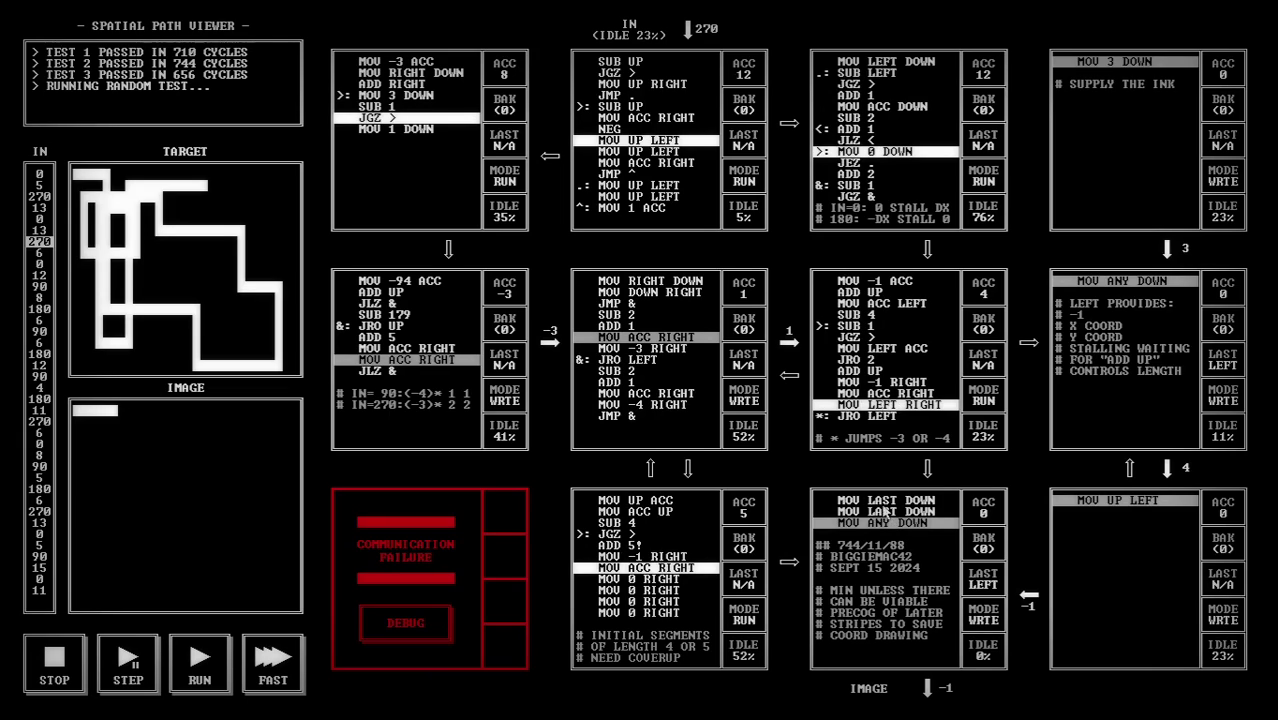
key(F6)
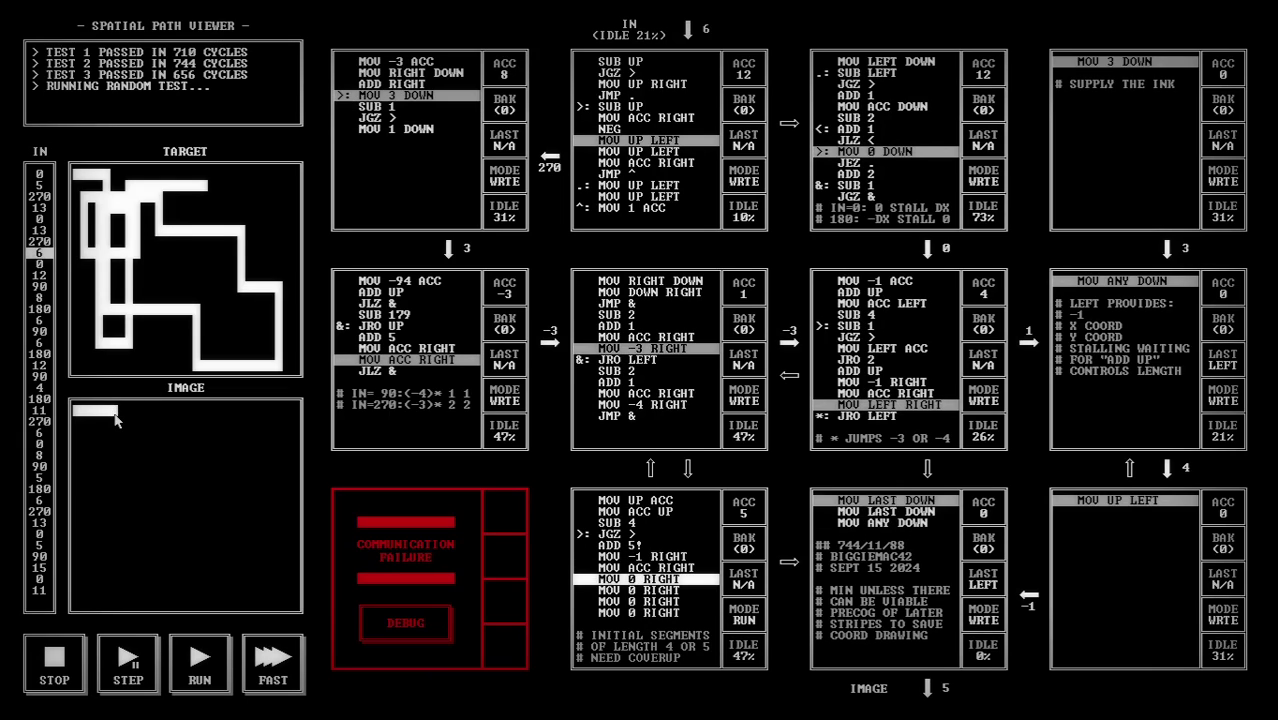
key(F6)
key(F6)
key(F6)
key(F6)
key(F6)
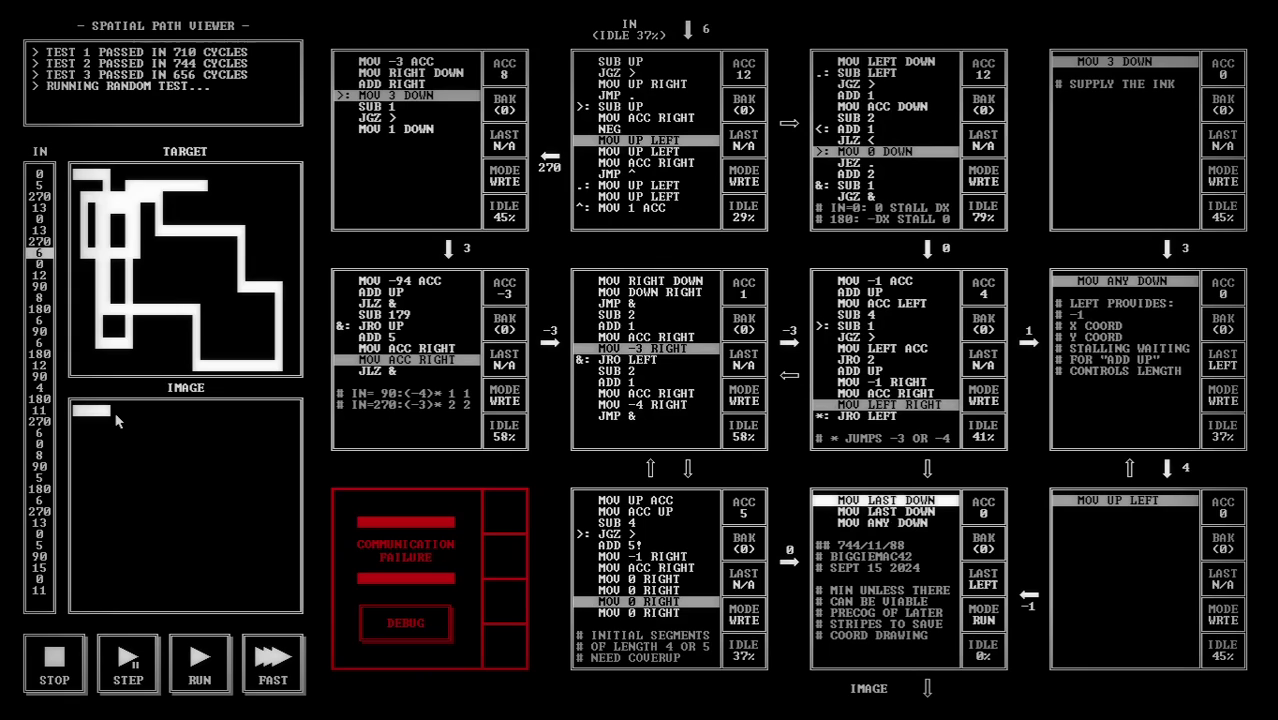
key(F6)
Step: Resume and finish the tests (710, 744, 656 cycles), then close the results
key(F5)
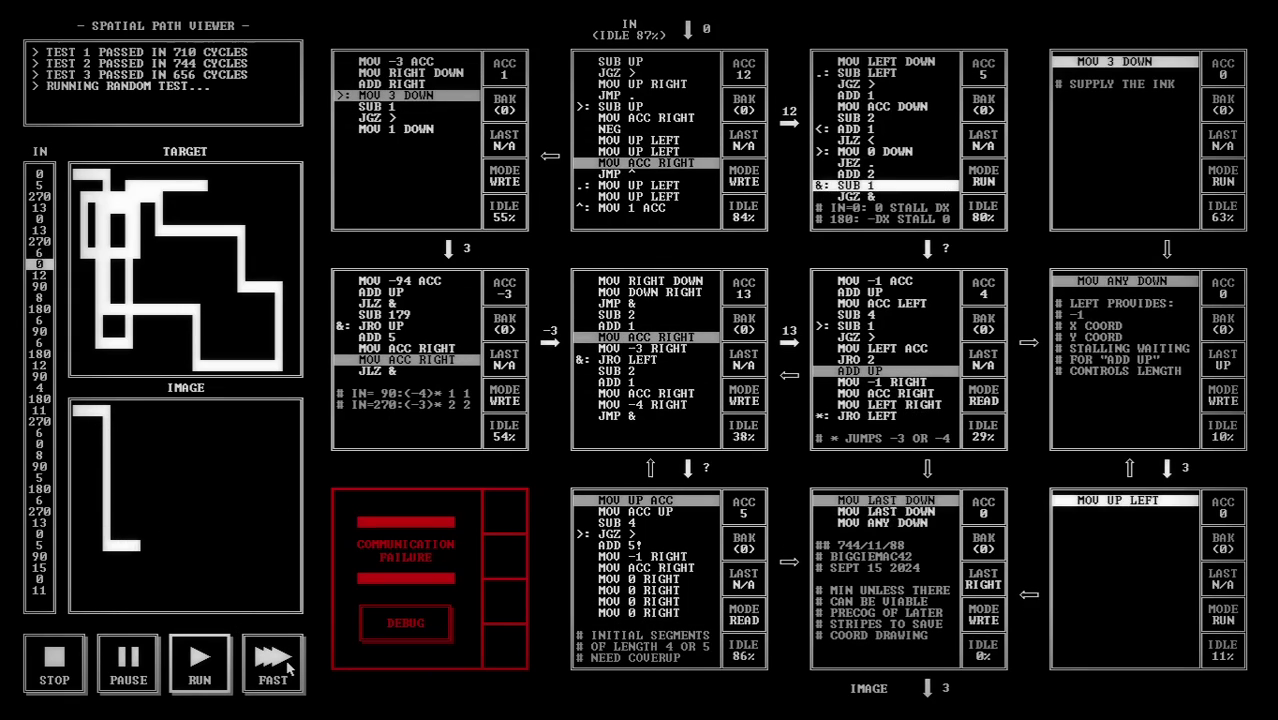
click(286, 659)
key(Escape)
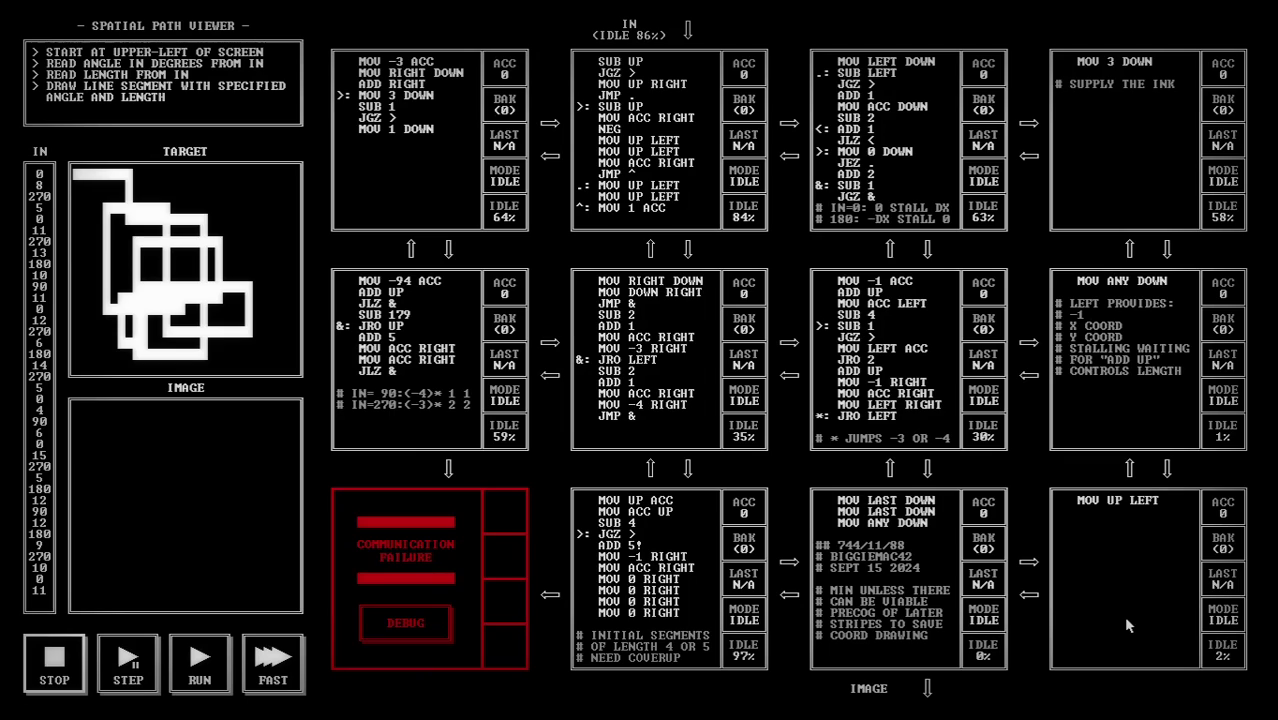
Step: Return to the segment list and reopen the 744/11/88 save
key(Escape)
click(703, 432)
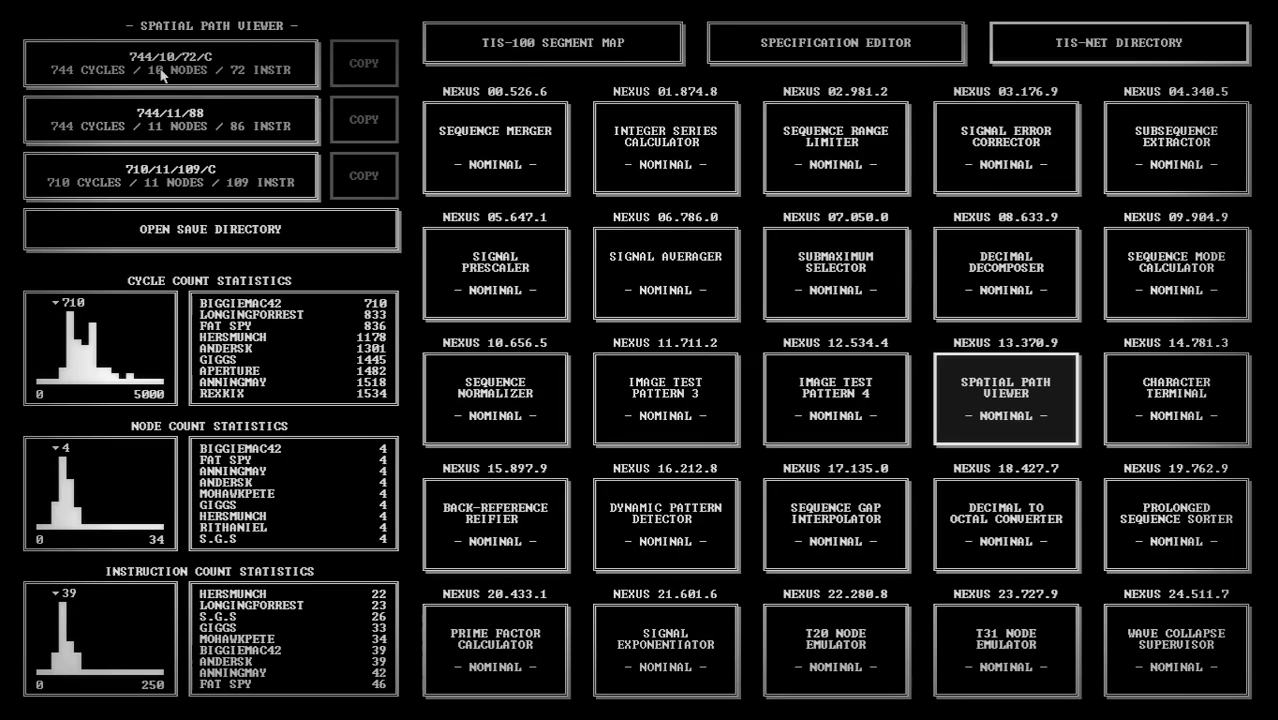
click(229, 118)
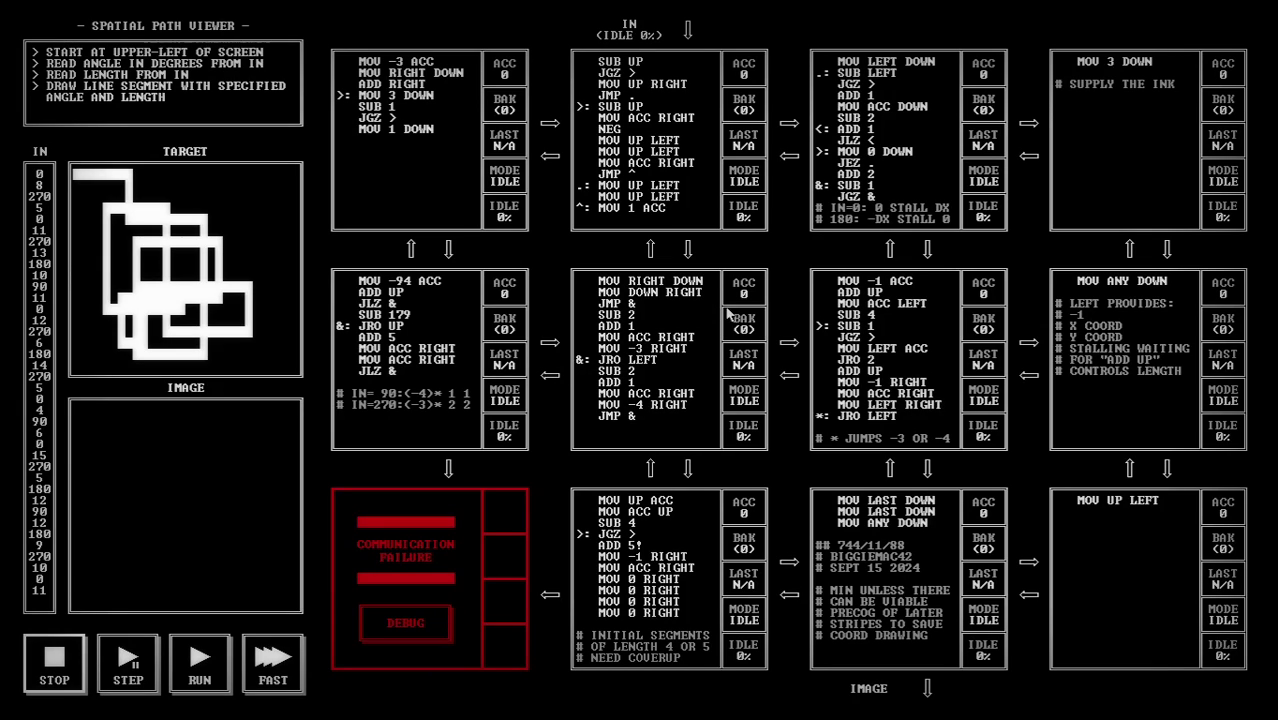
Step: Return to the segment list again and load the 710/11/109/C cheating save
key(Escape)
click(680, 420)
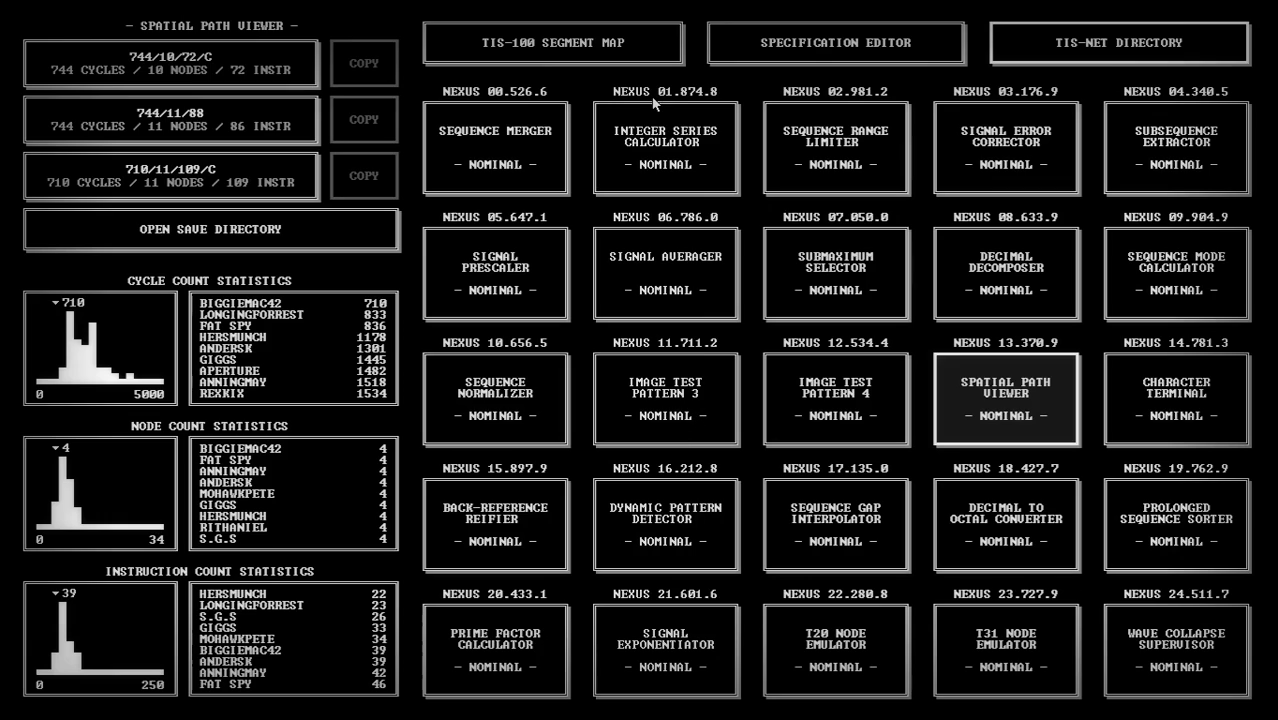
click(175, 182)
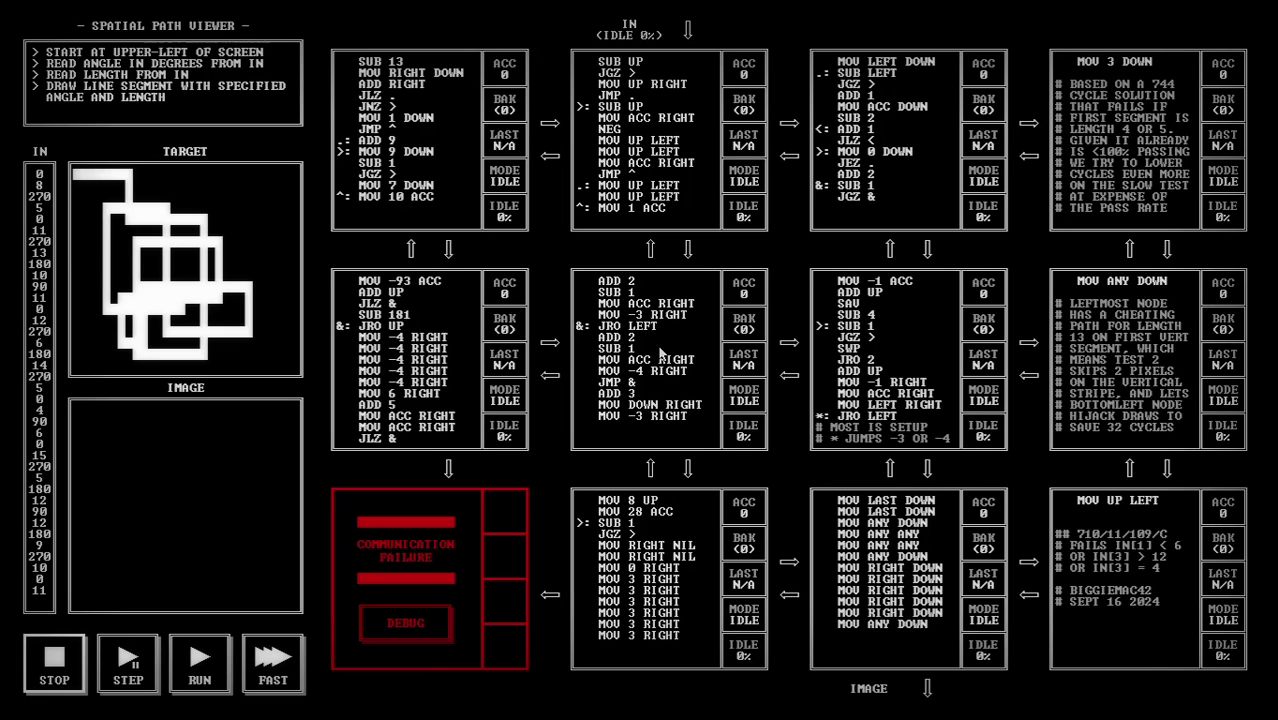
Step: Reopen the 744/10/72/C save from the segment list and start its test run
key(Escape)
click(572, 416)
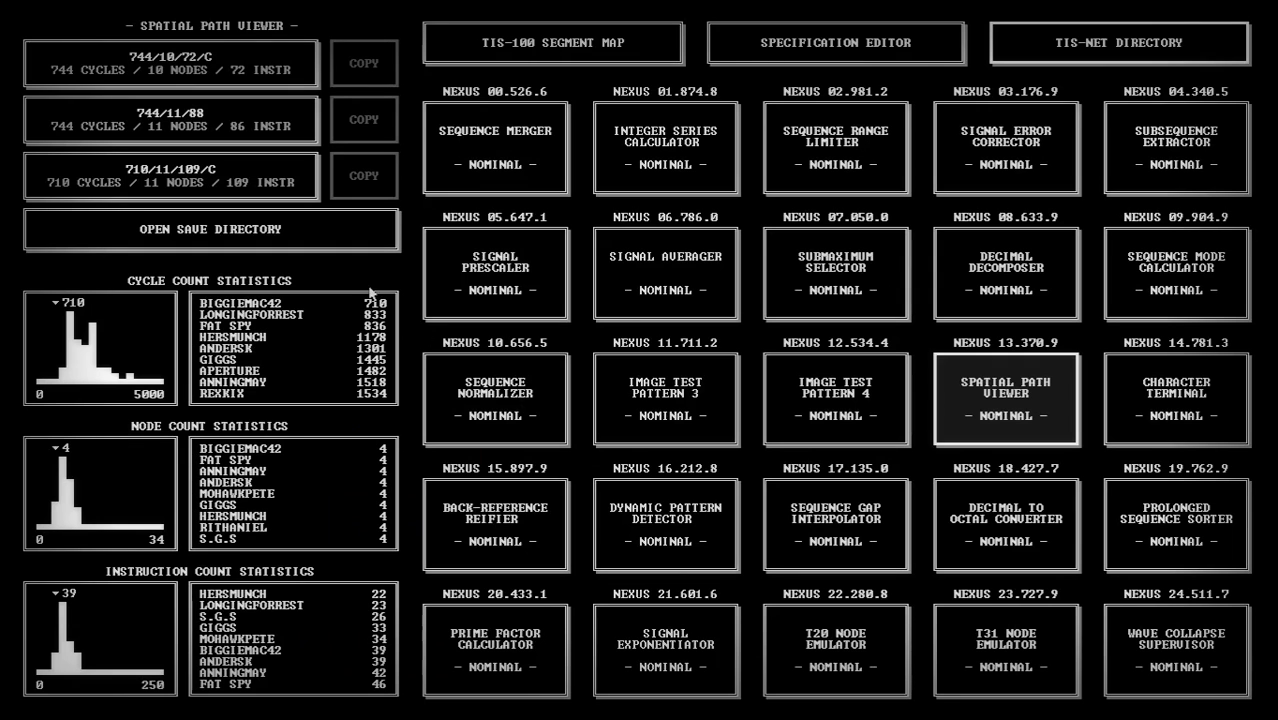
click(142, 68)
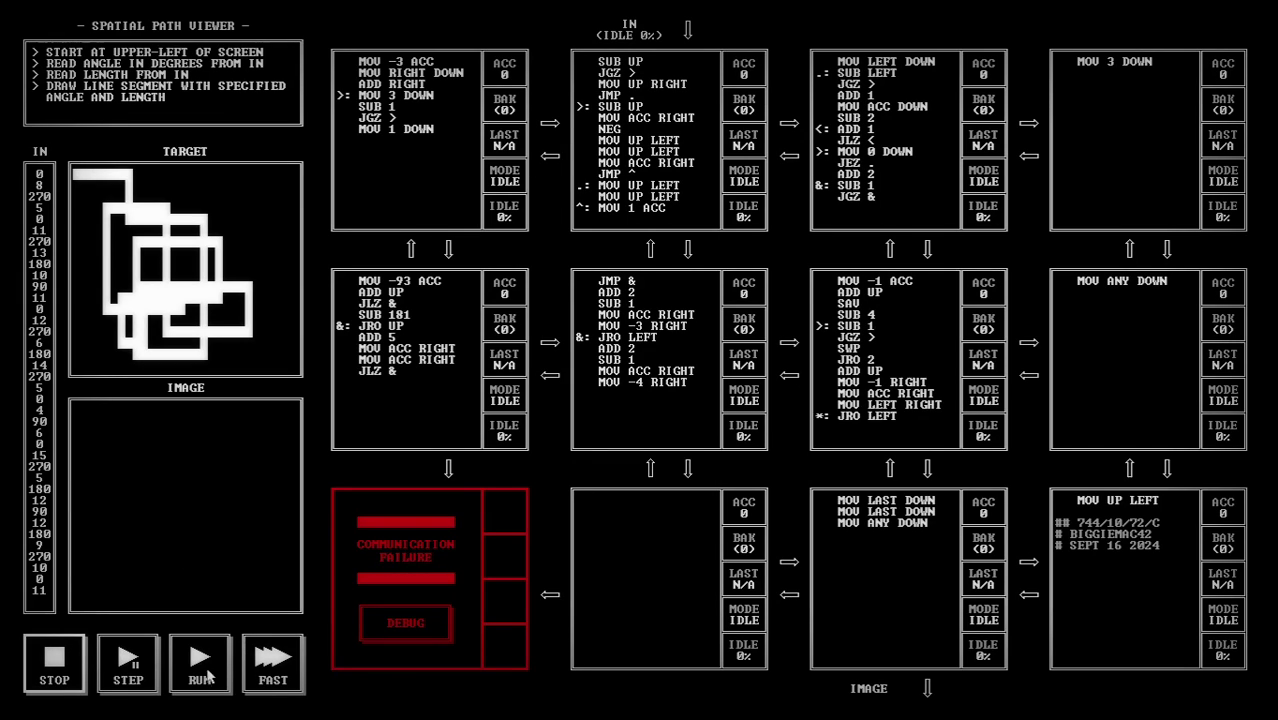
click(198, 680)
Step: Finish the 744/10/72/C tests at FAST speed and dismiss the 744-cycle, 10-node, 72-instruction results
click(273, 660)
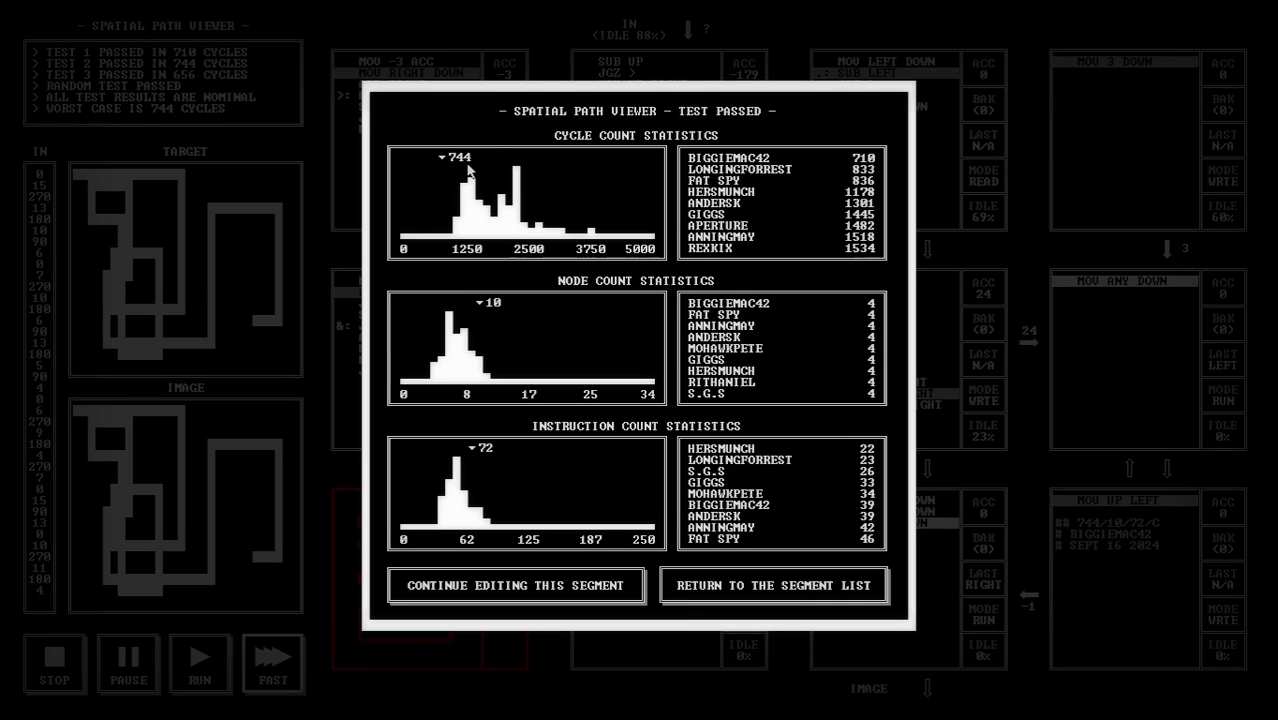
key(Escape)
key(Escape)
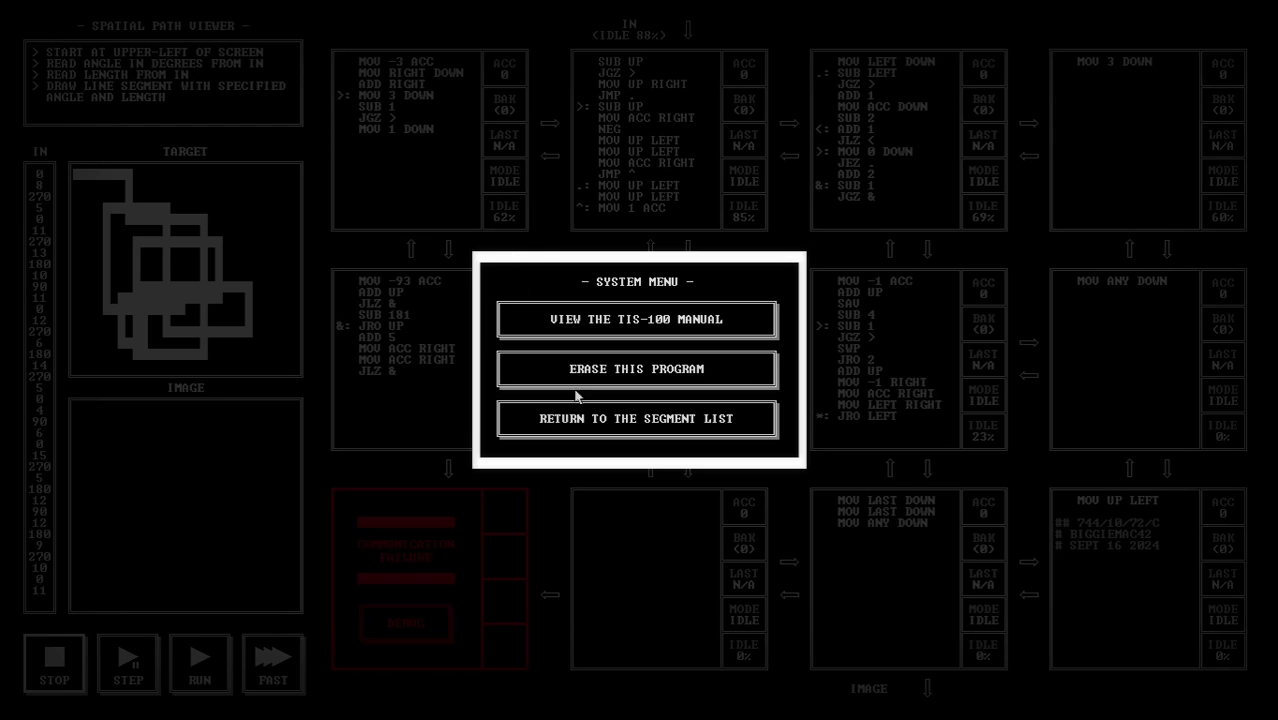
Step: Open the 710/11/109/C save, toggle '!' marks on MOV 28 ACC and MOV 1 DOWN, and run it
click(581, 420)
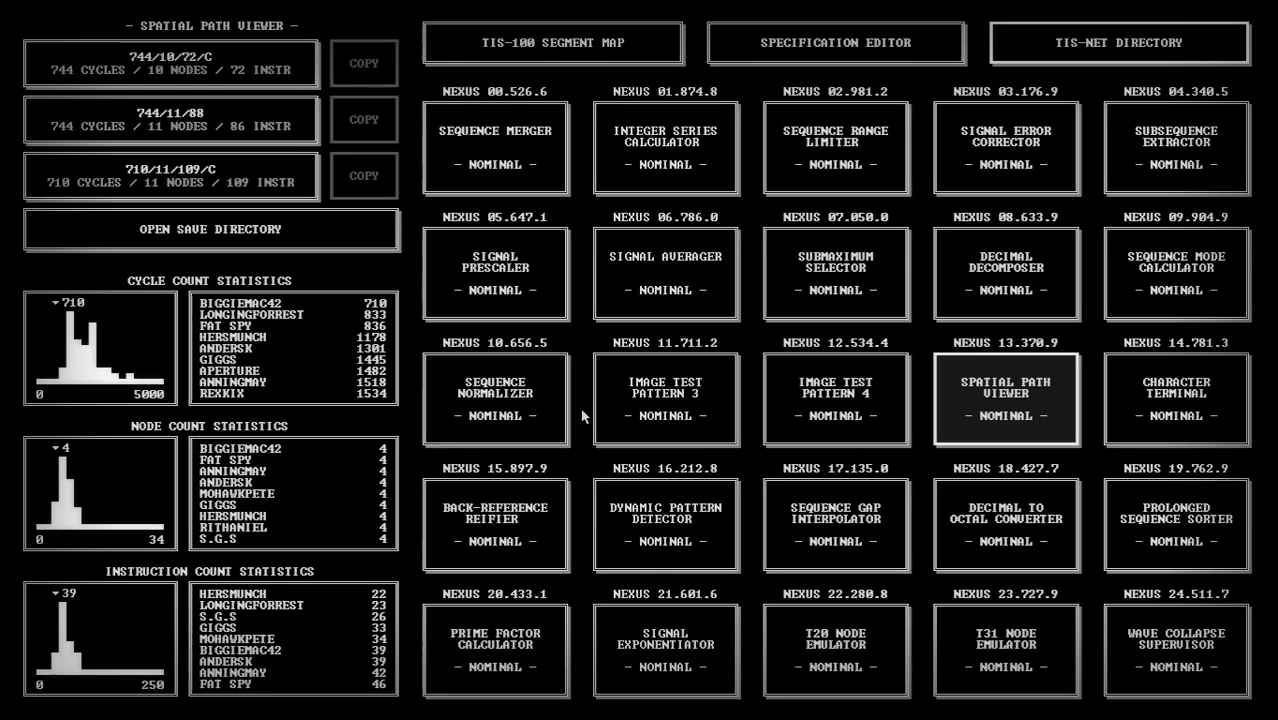
click(213, 174)
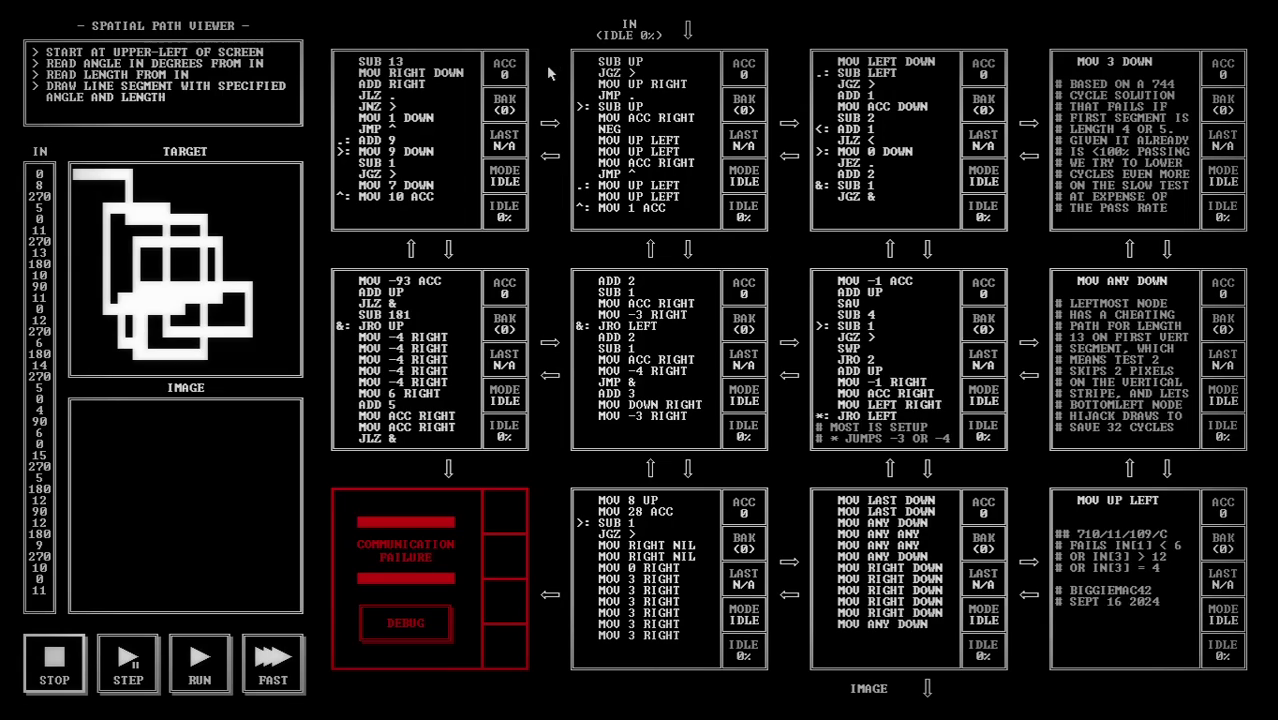
click(686, 516)
text(!)
key(BackSpace)
click(440, 119)
text(!)
click(284, 674)
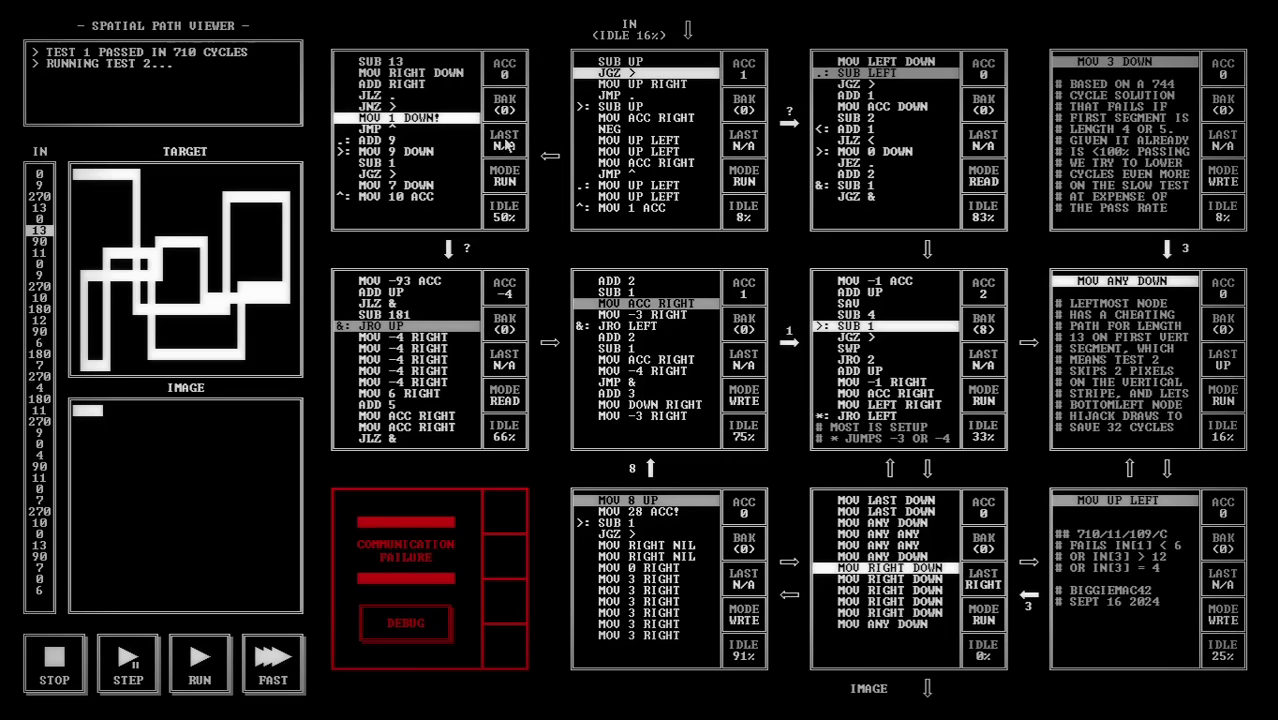
Step: Stop the simulation, edit the '!' mark at the end of SUB 13, and rerun briefly
key(Escape)
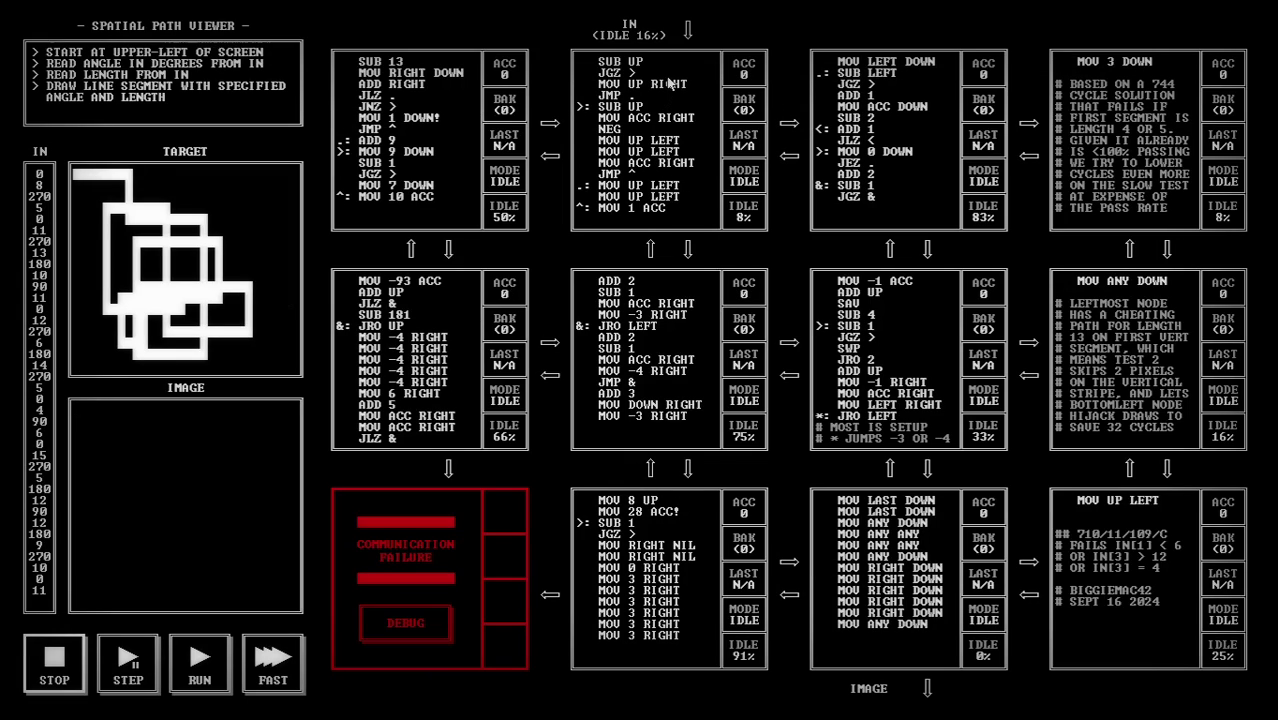
click(424, 66)
text(!)
click(250, 648)
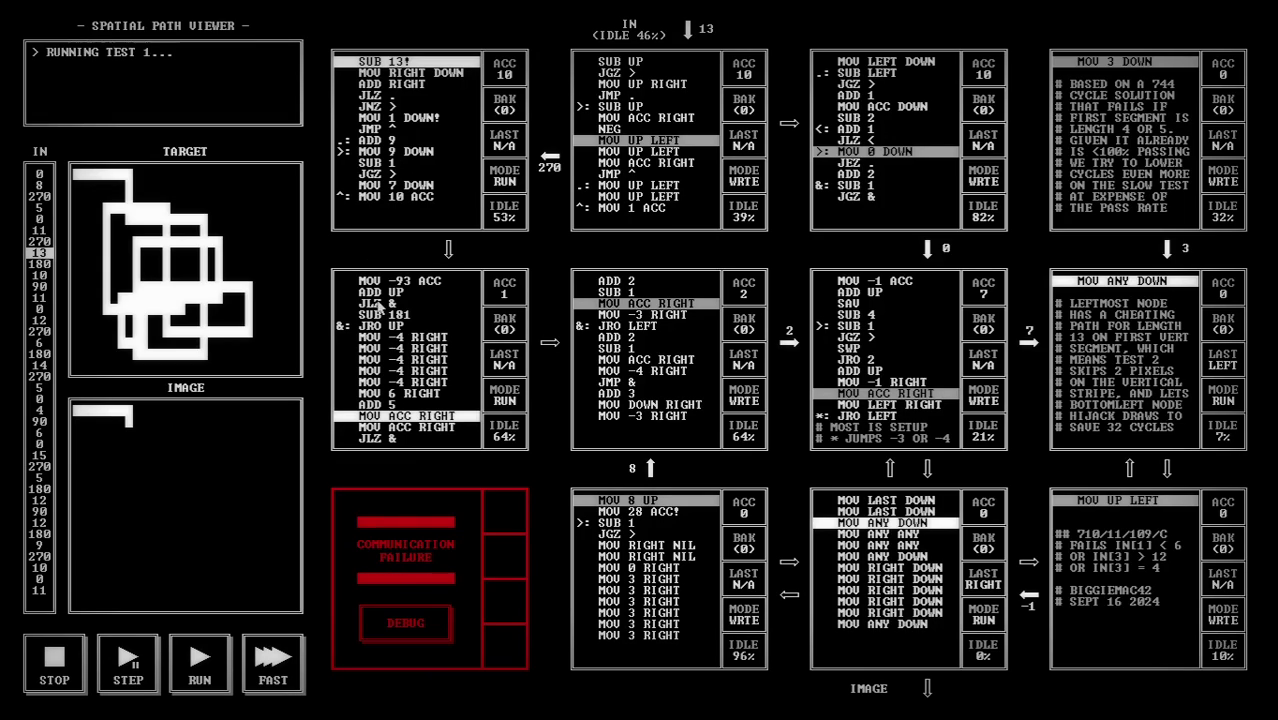
key(Escape)
Step: Remove the '!' breakpoint from MOV 28 ACC and run the tests at FAST speed
click(461, 124)
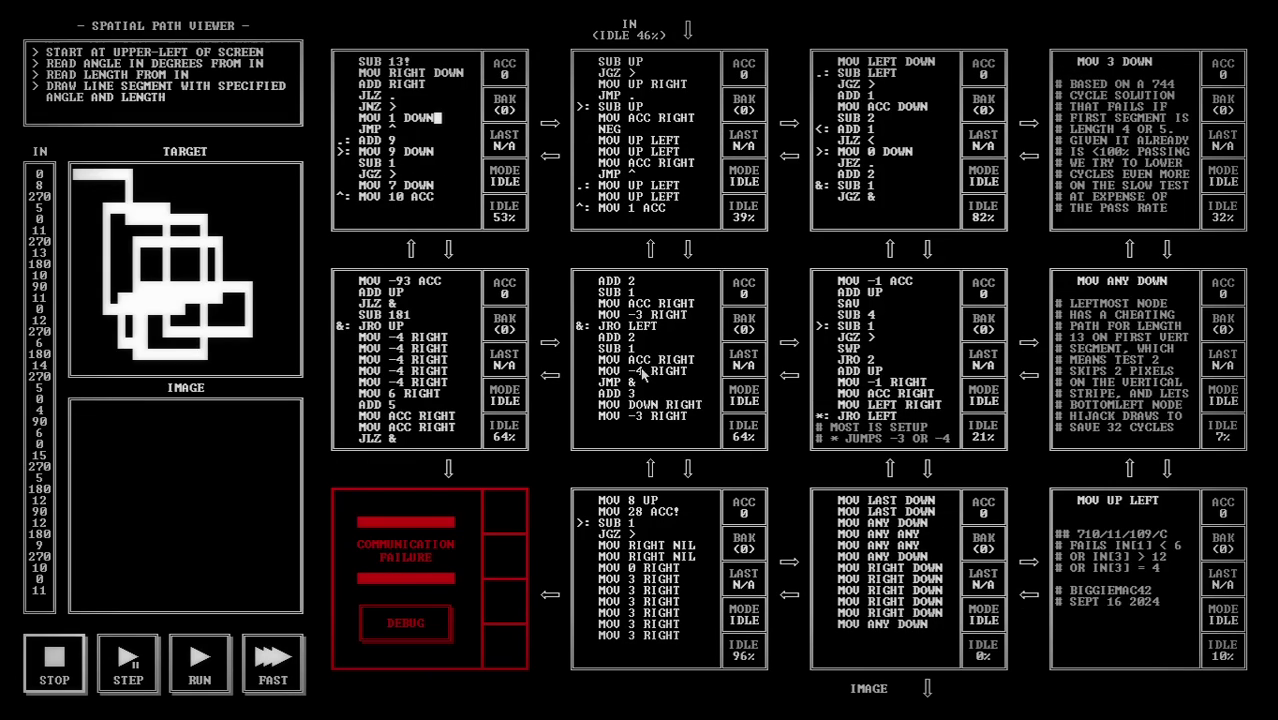
click(700, 511)
key(BackSpace)
click(276, 656)
key(Escape)
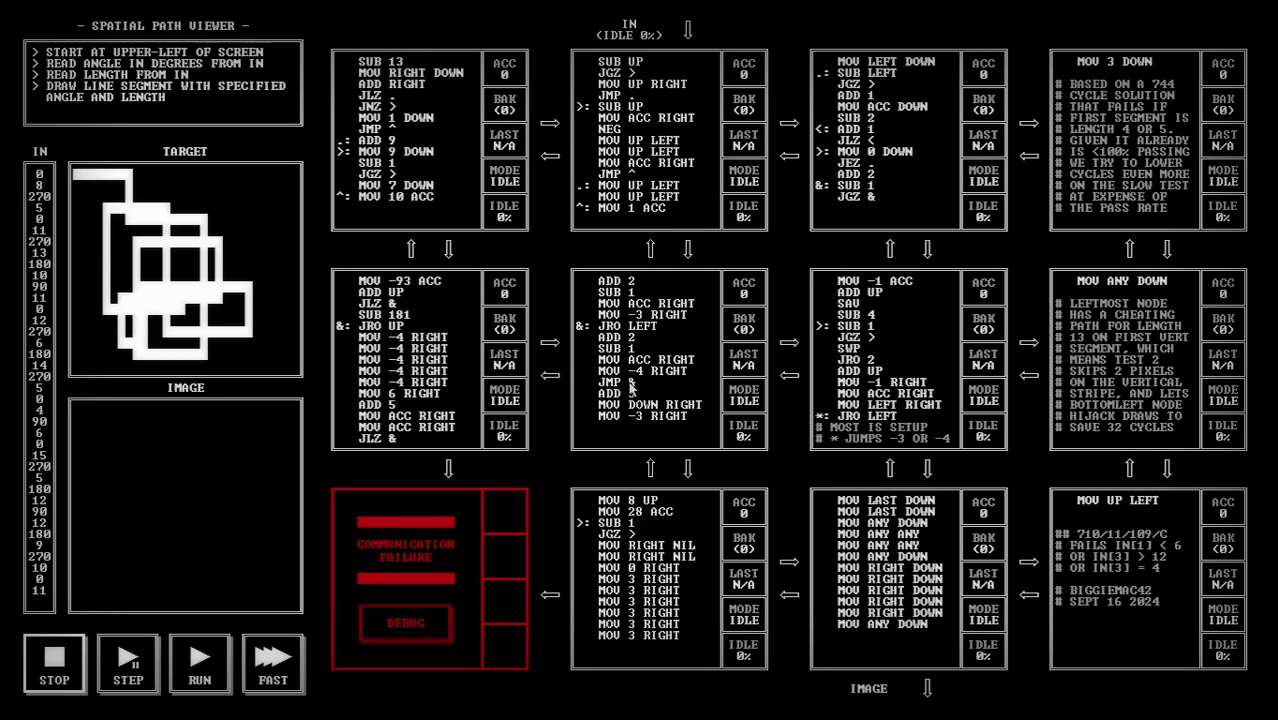
click(692, 502)
click(272, 664)
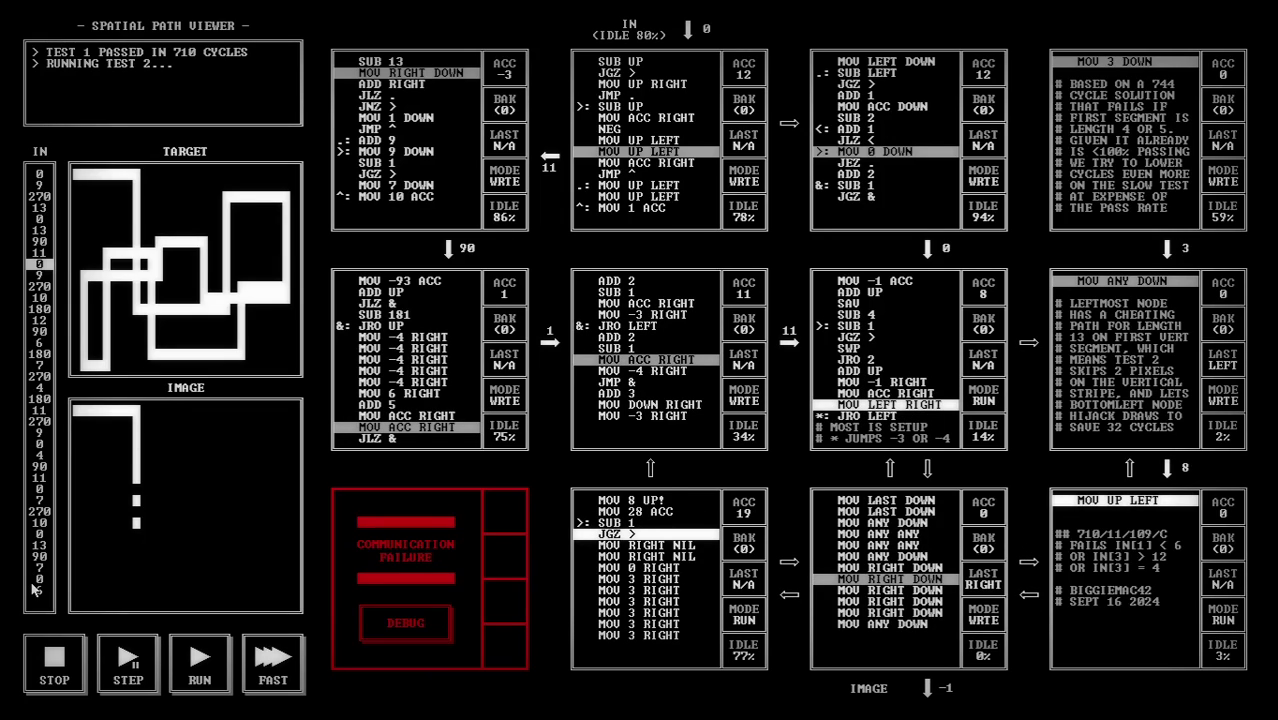
Step: Step through test 2 with run and pause while the image draws, until it passes in 708 cycles
key(F5)
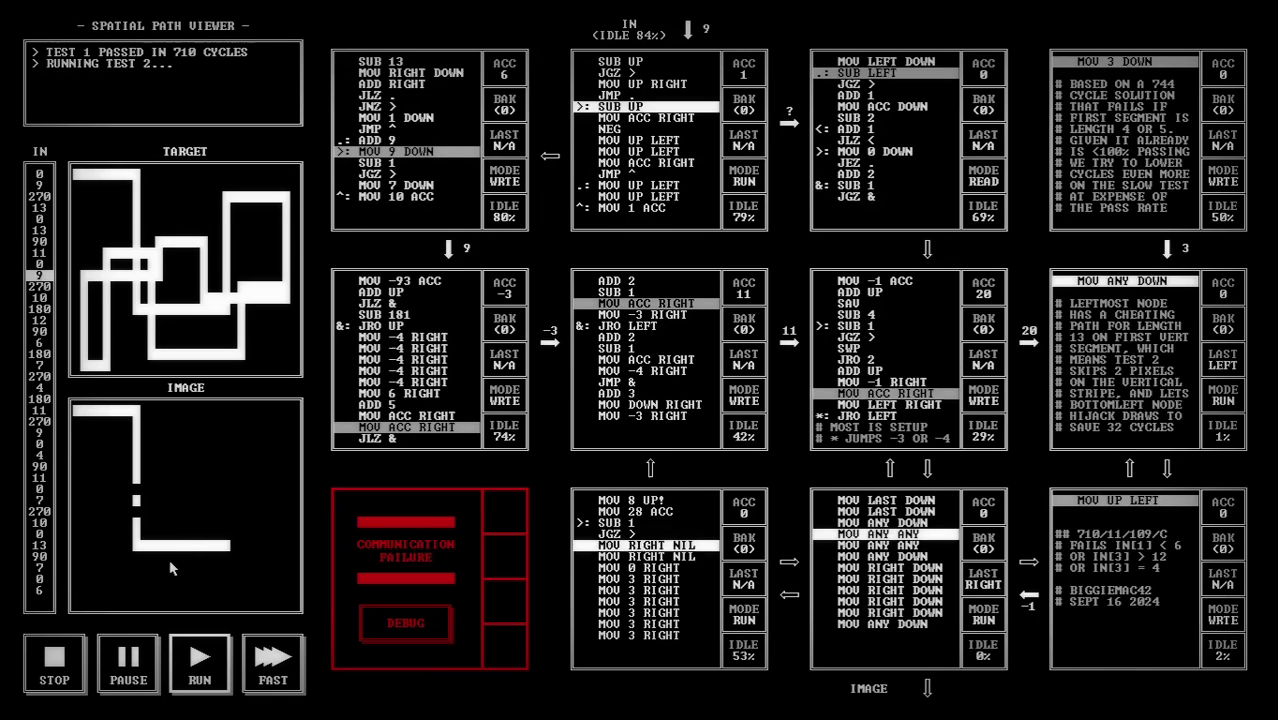
key(F6)
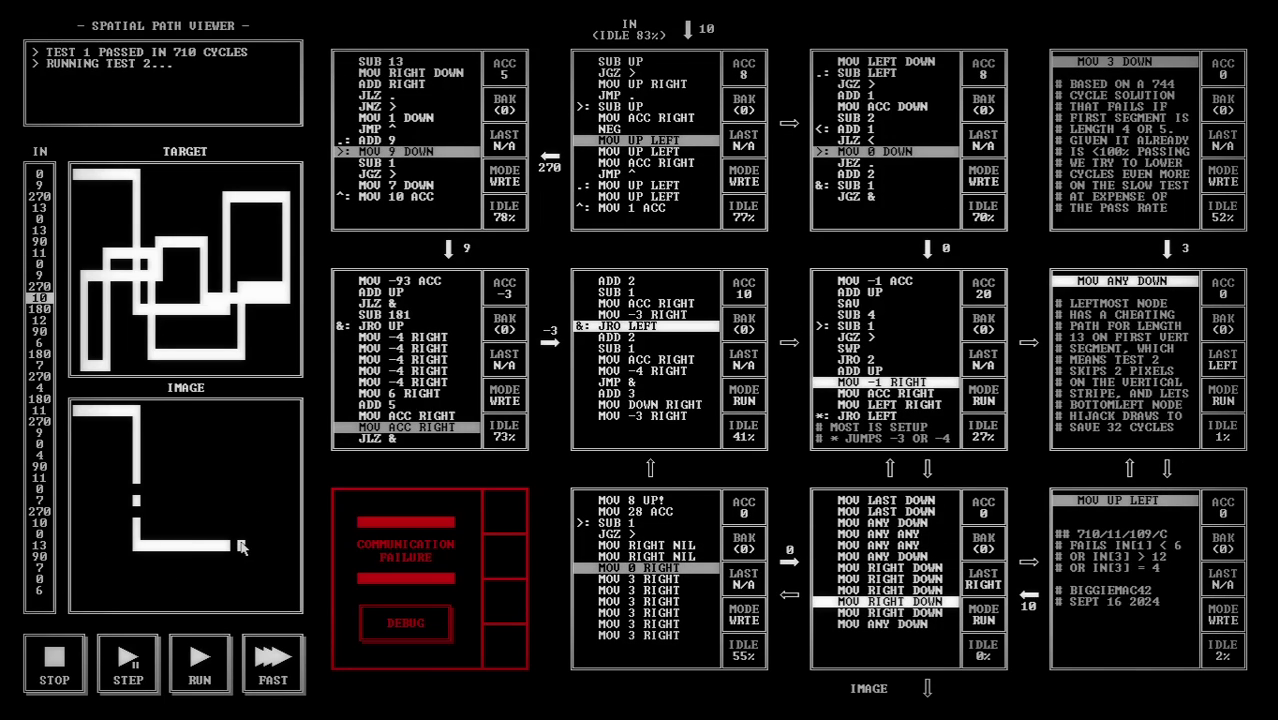
key(F6)
key(F6)
key(F6)
key(F6)
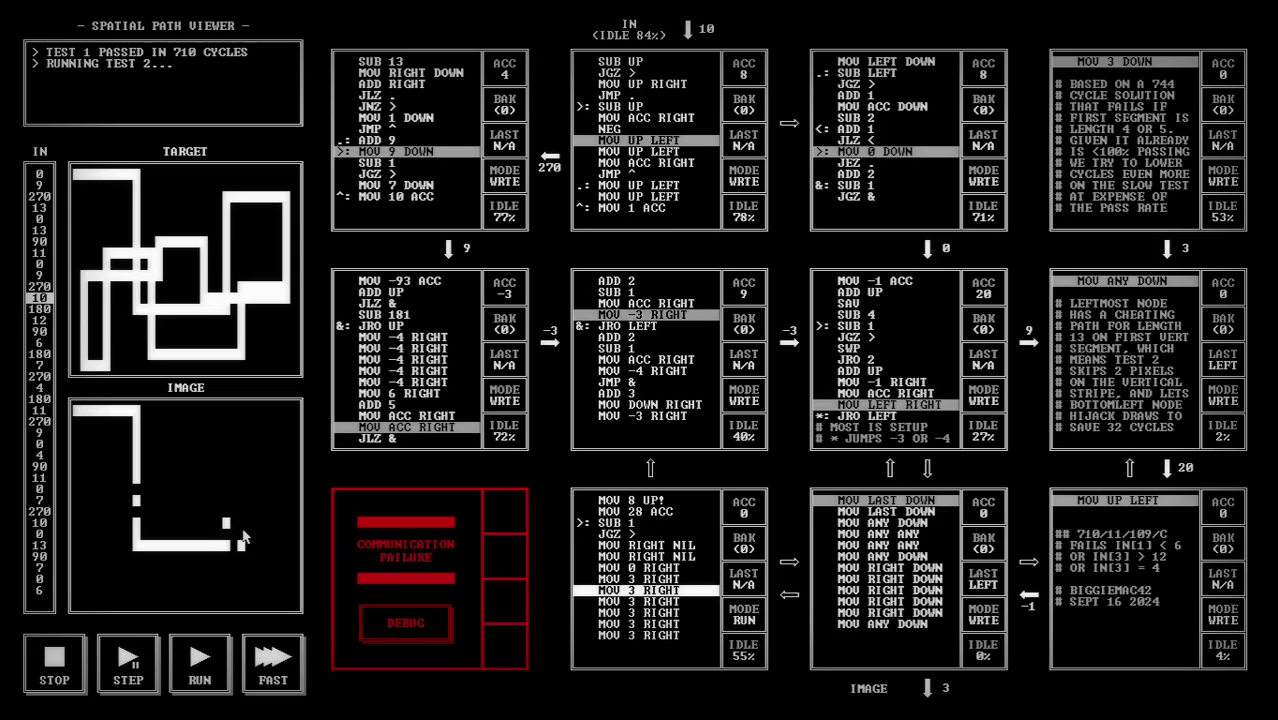
key(F6)
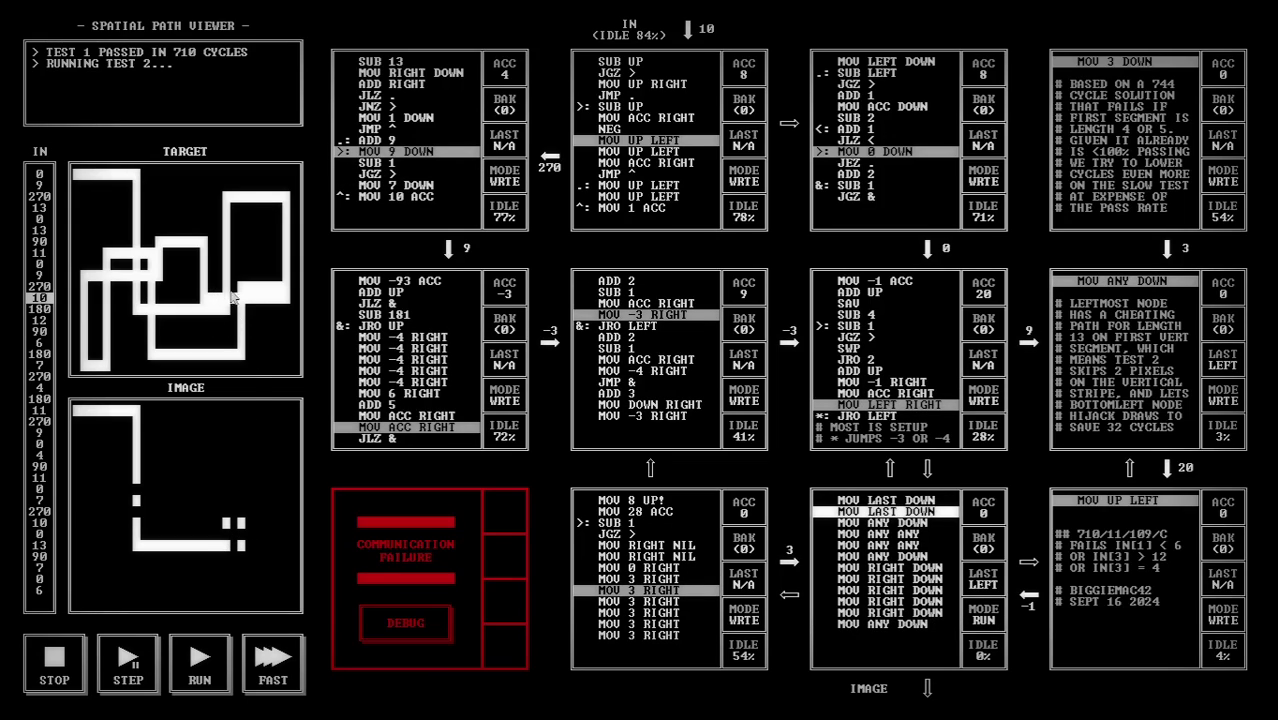
key(F5)
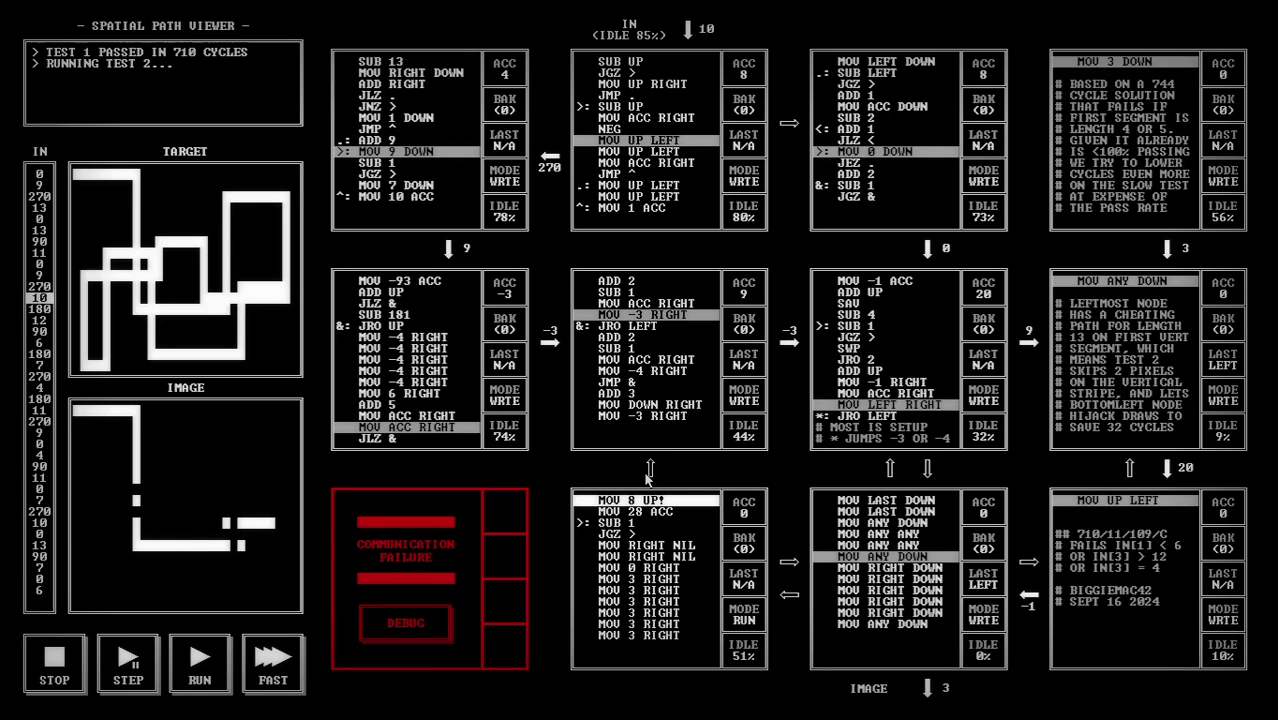
key(F5)
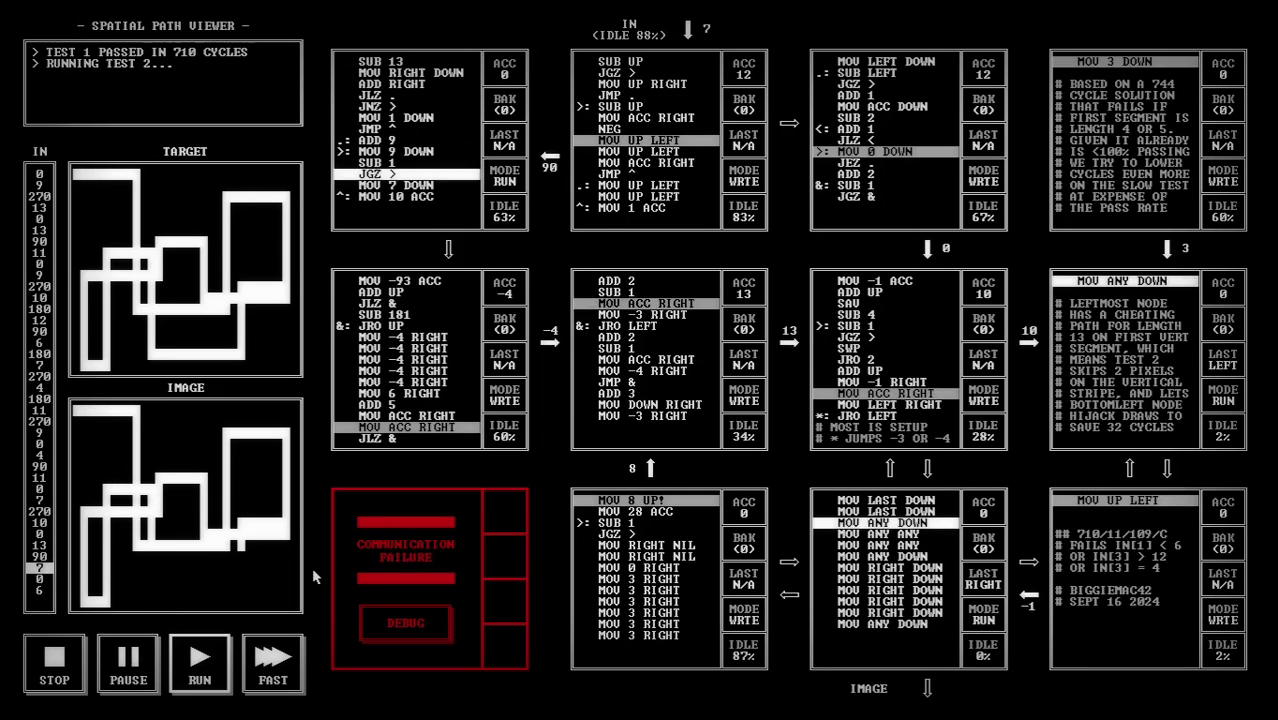
key(F6)
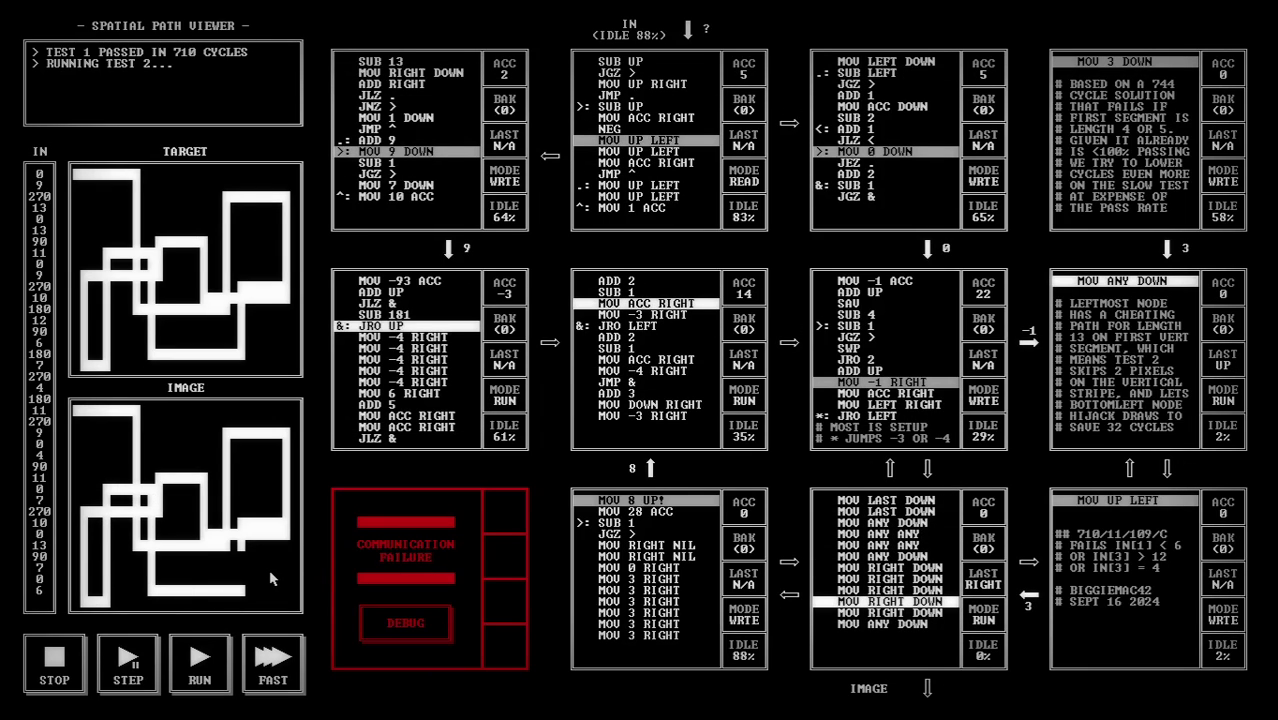
key(F6)
key(F6)
key(F6)
key(F6)
key(F6)
key(F6)
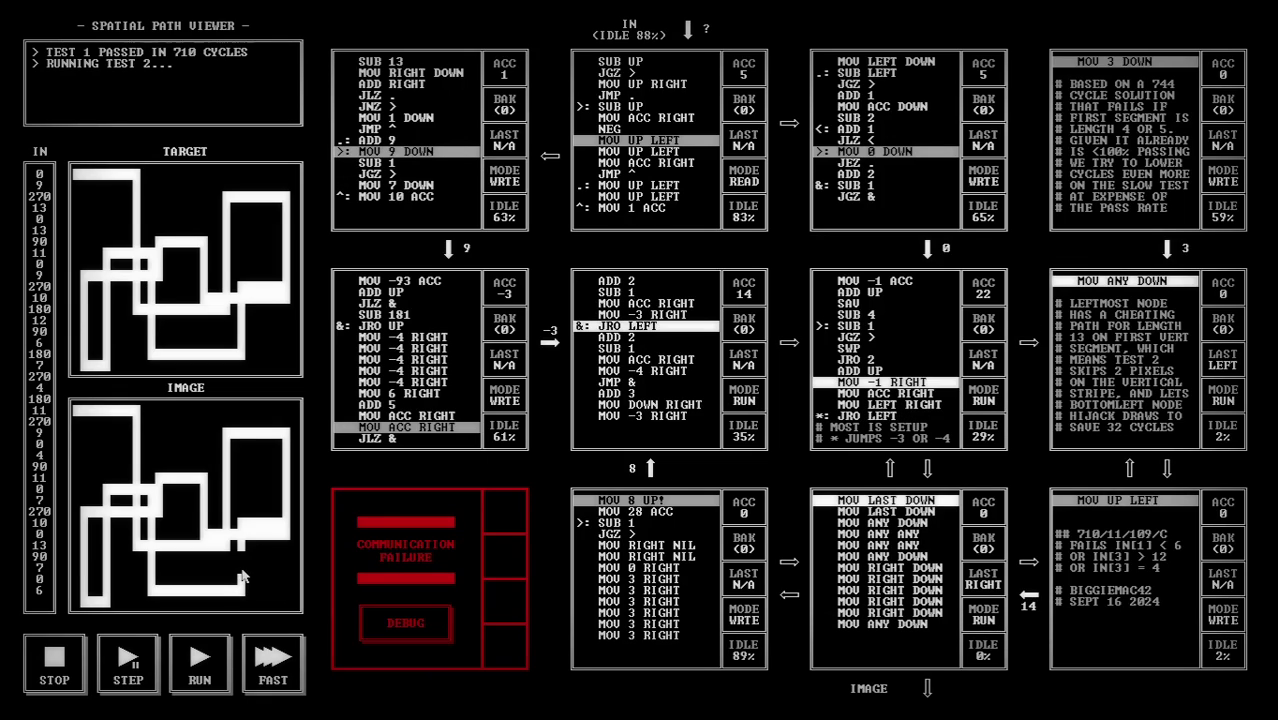
key(F6)
key(F6)
key(F6)
key(F6)
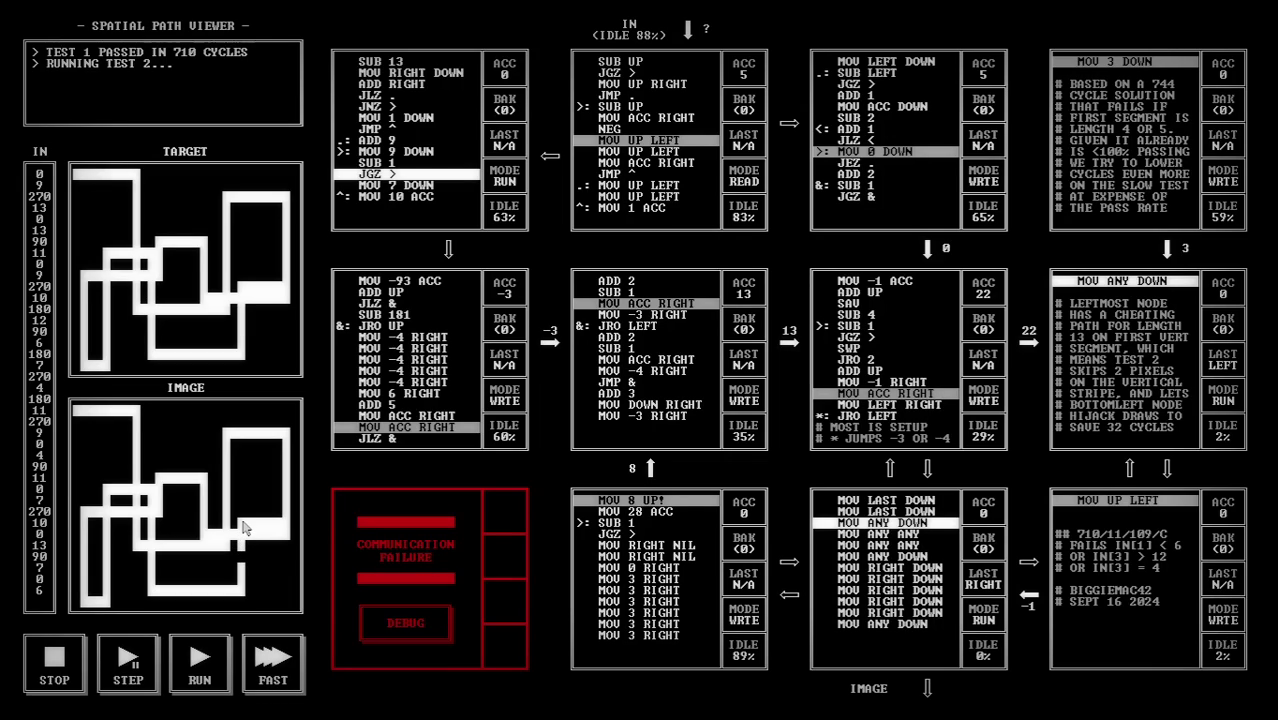
key(F6)
key(F6)
key(F6)
key(F6)
key(F6)
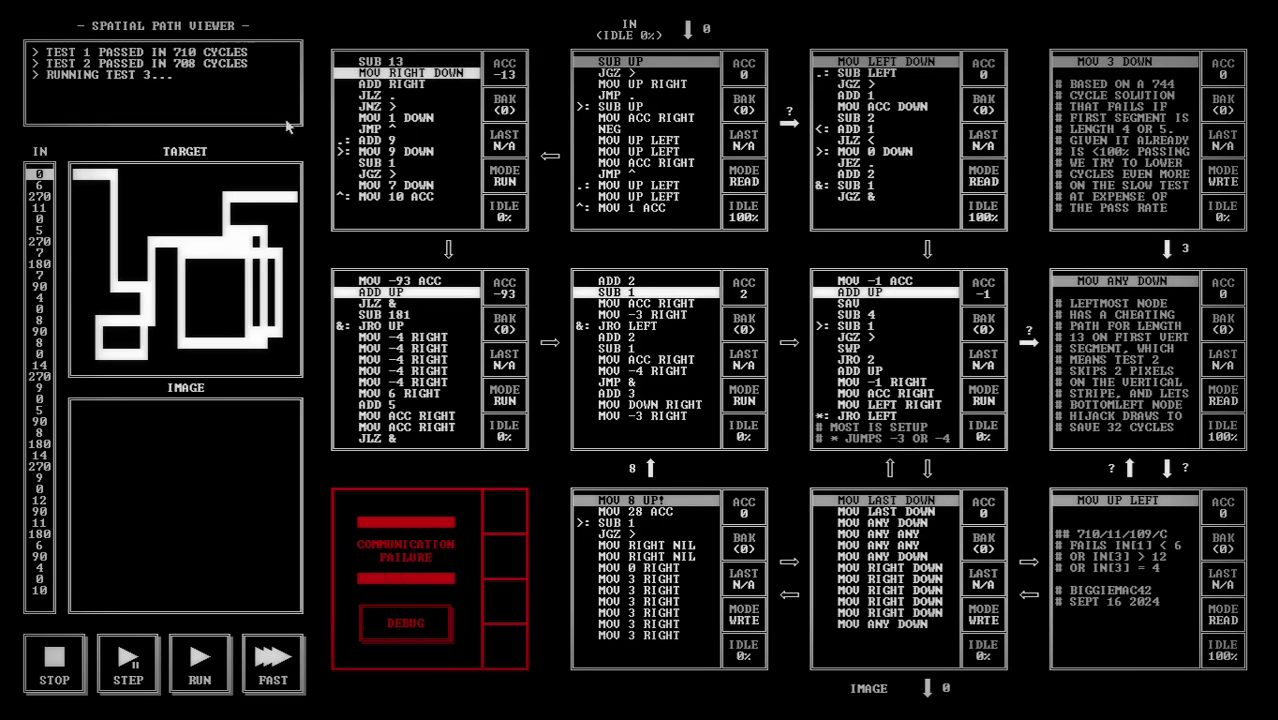
Step: Stop the test and inspect the code in the bottom-middle, left-middle and center nodes
key(Escape)
drag(690, 642, 579, 497)
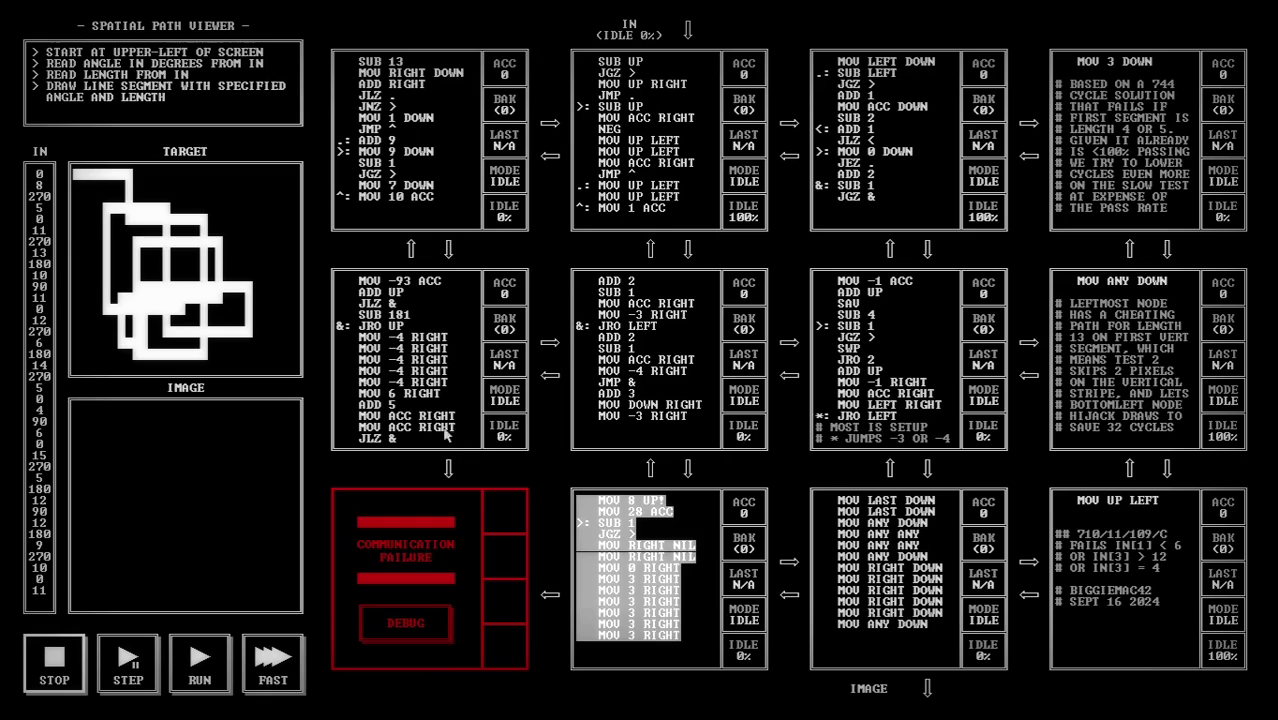
click(447, 378)
drag(447, 378, 338, 325)
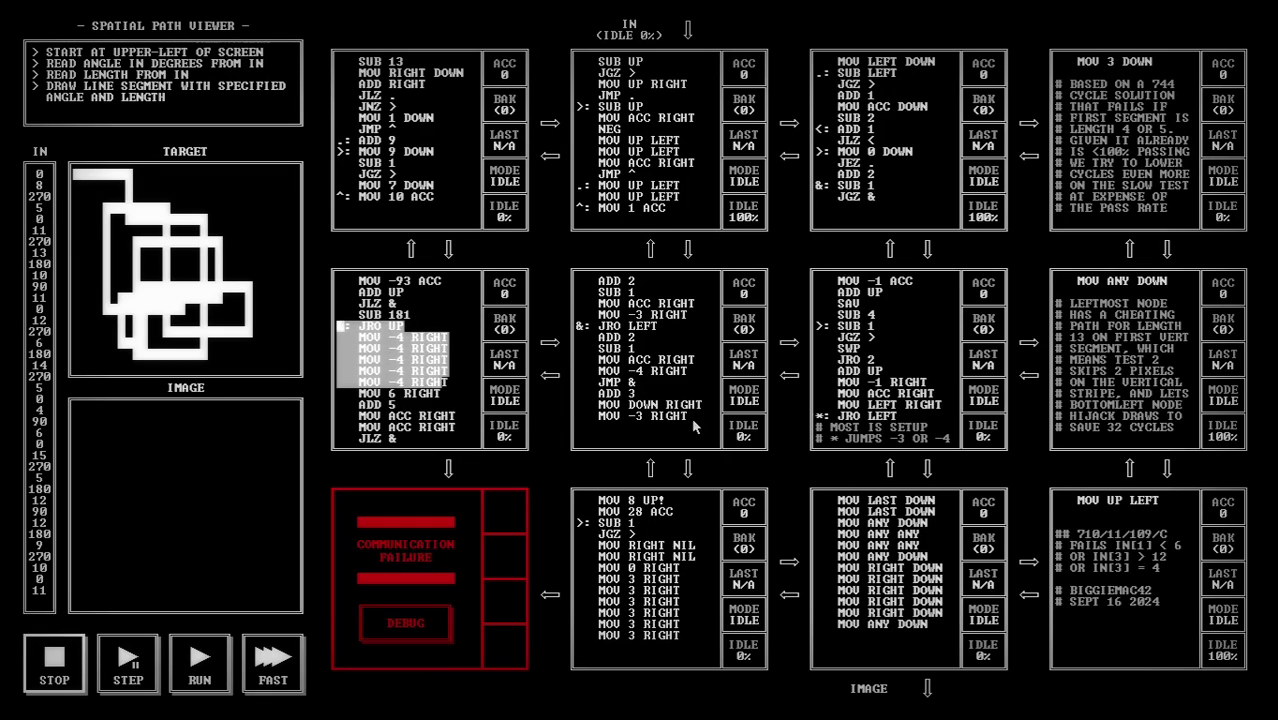
drag(695, 425, 530, 397)
click(680, 450)
drag(950, 628, 818, 500)
click(926, 592)
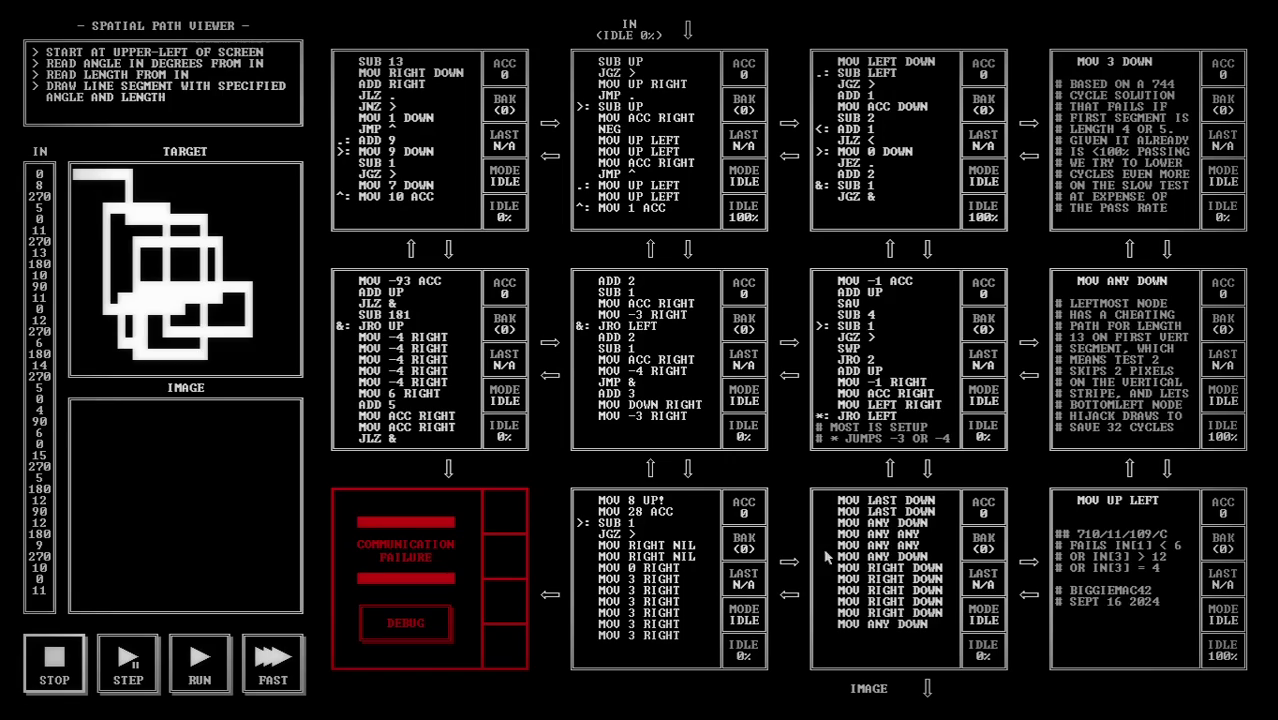
Step: Delete the '!' after MOV 8 UP in the bottom-middle node and run at FAST speed
drag(665, 507, 578, 503)
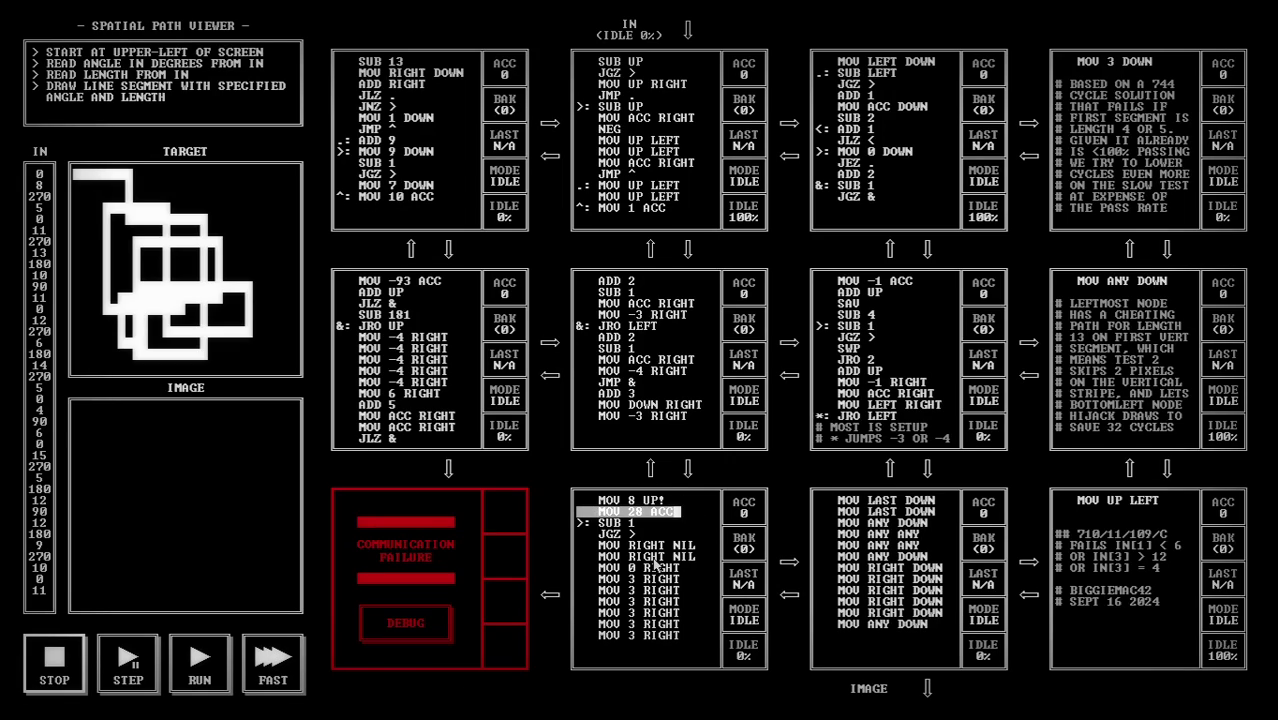
click(694, 500)
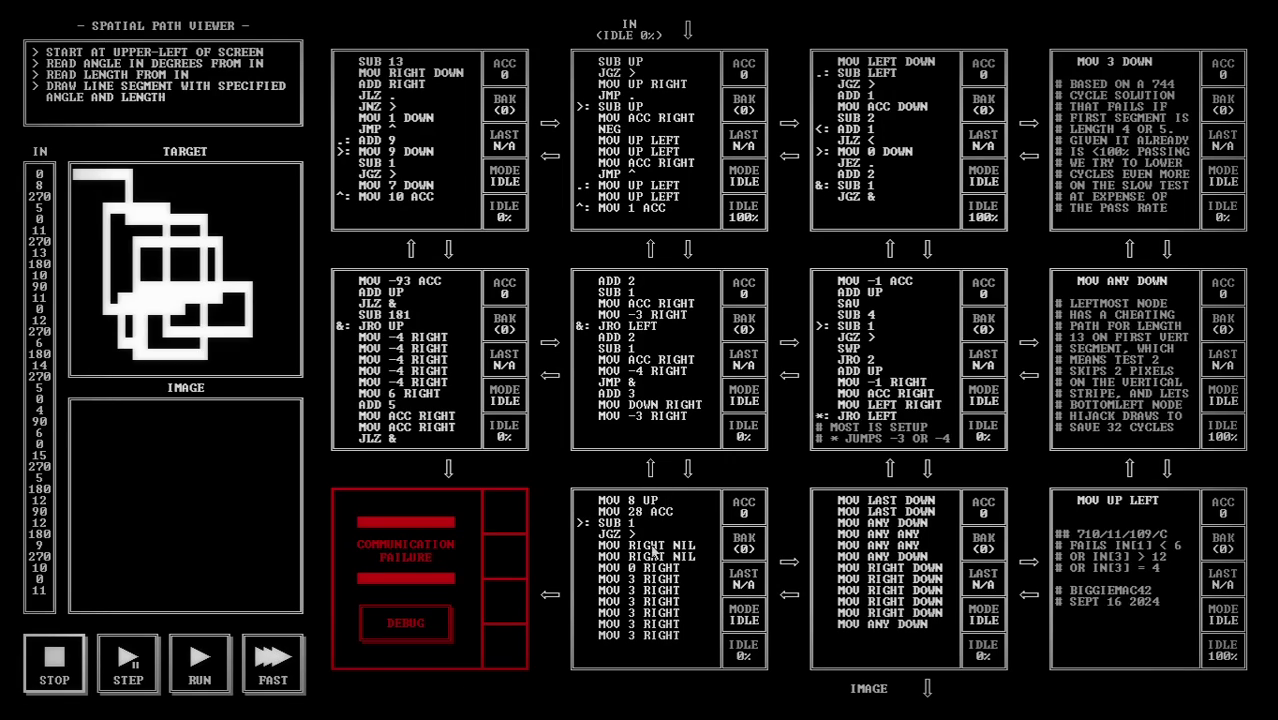
click(296, 675)
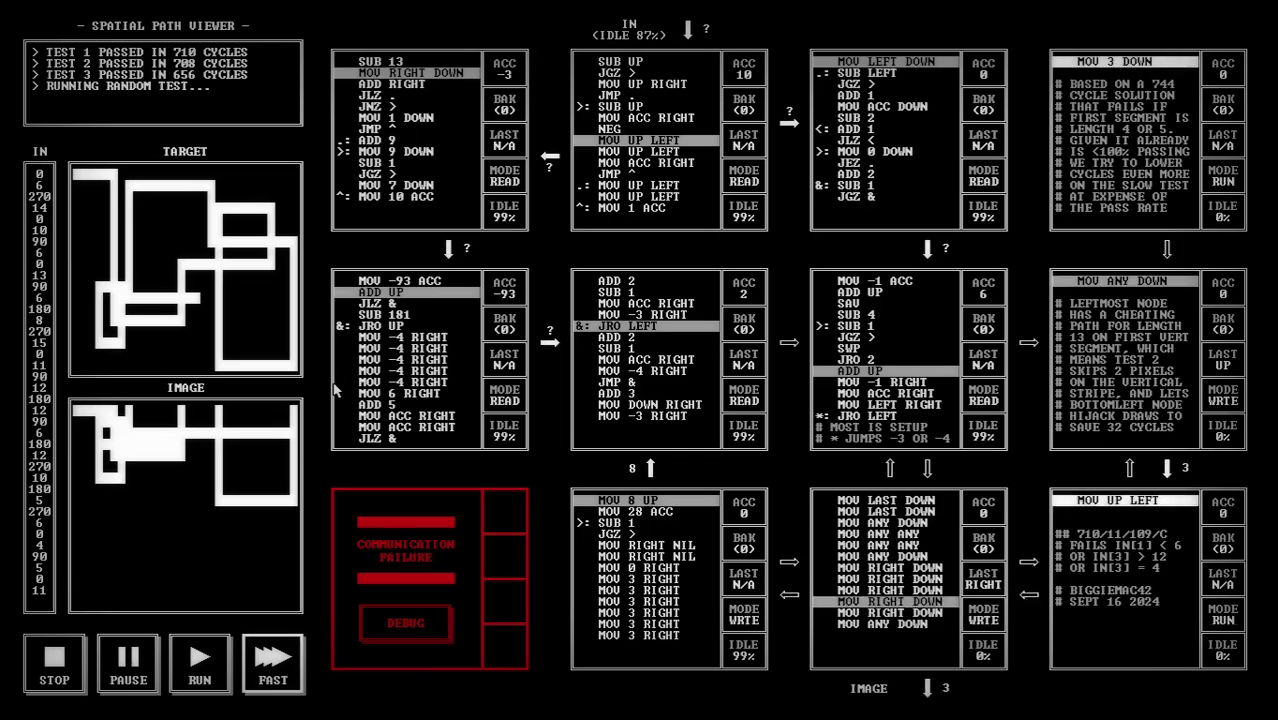
Step: Run tests 1–3 and the random test at FAST, passing with 710 cycles, 11 nodes, 109 instructions
click(283, 677)
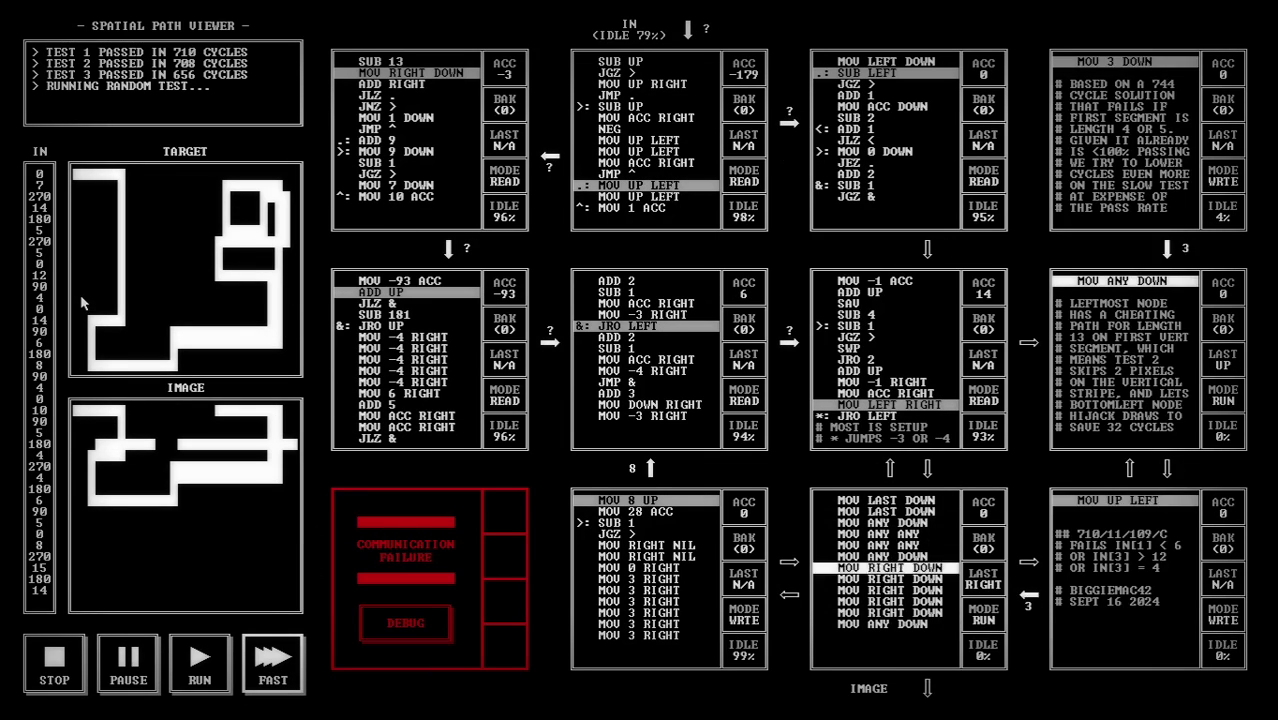
click(265, 666)
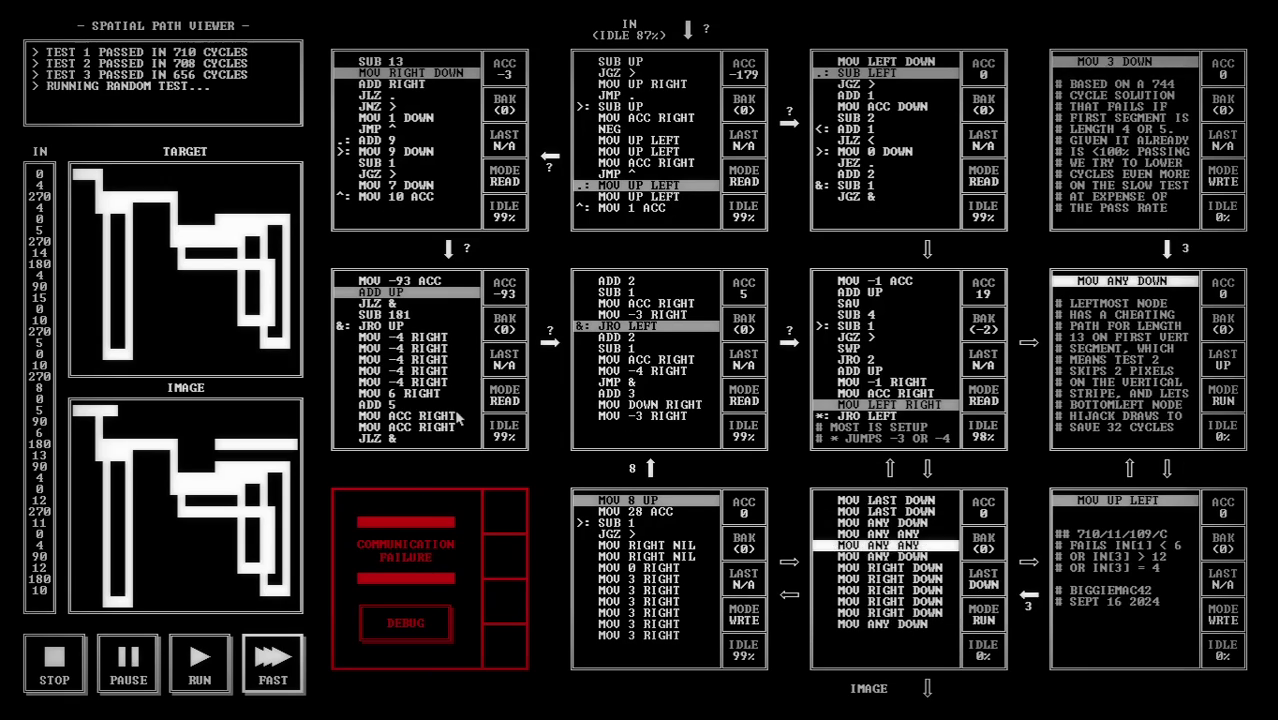
click(290, 672)
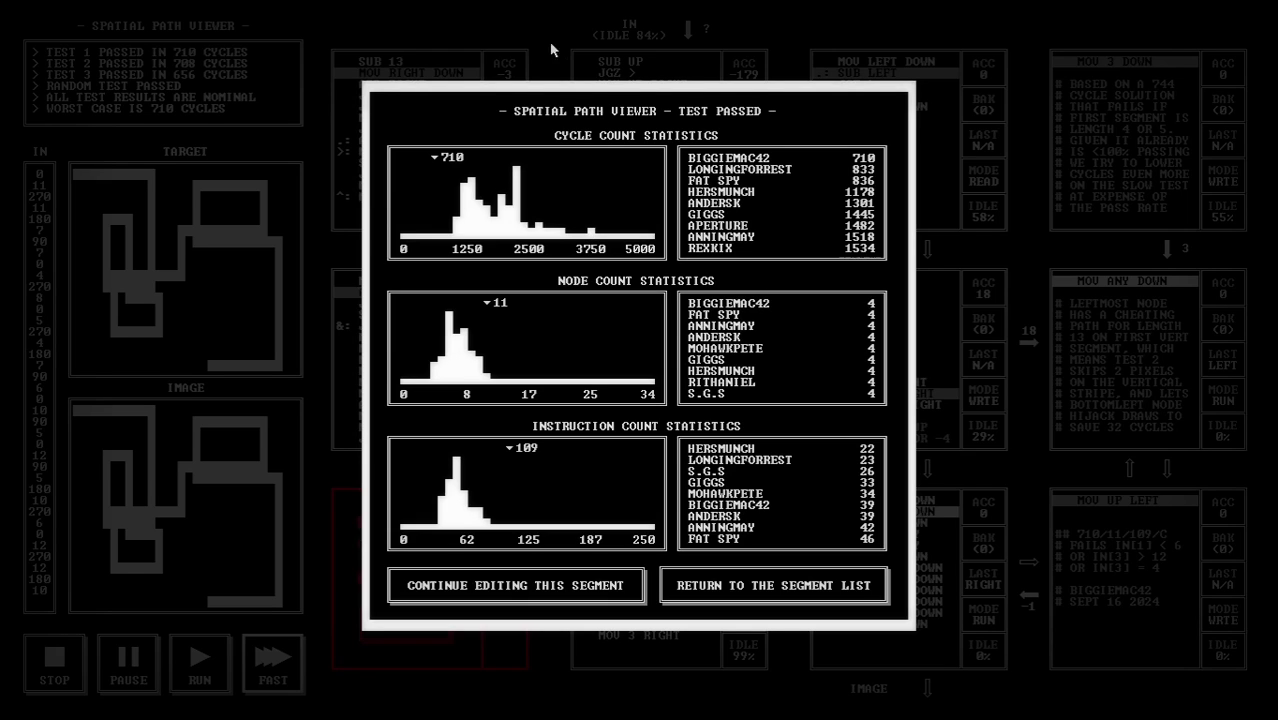
Step: Return to the segment list and run the 744/11/88 save's tests at FAST speed
key(Escape)
click(572, 431)
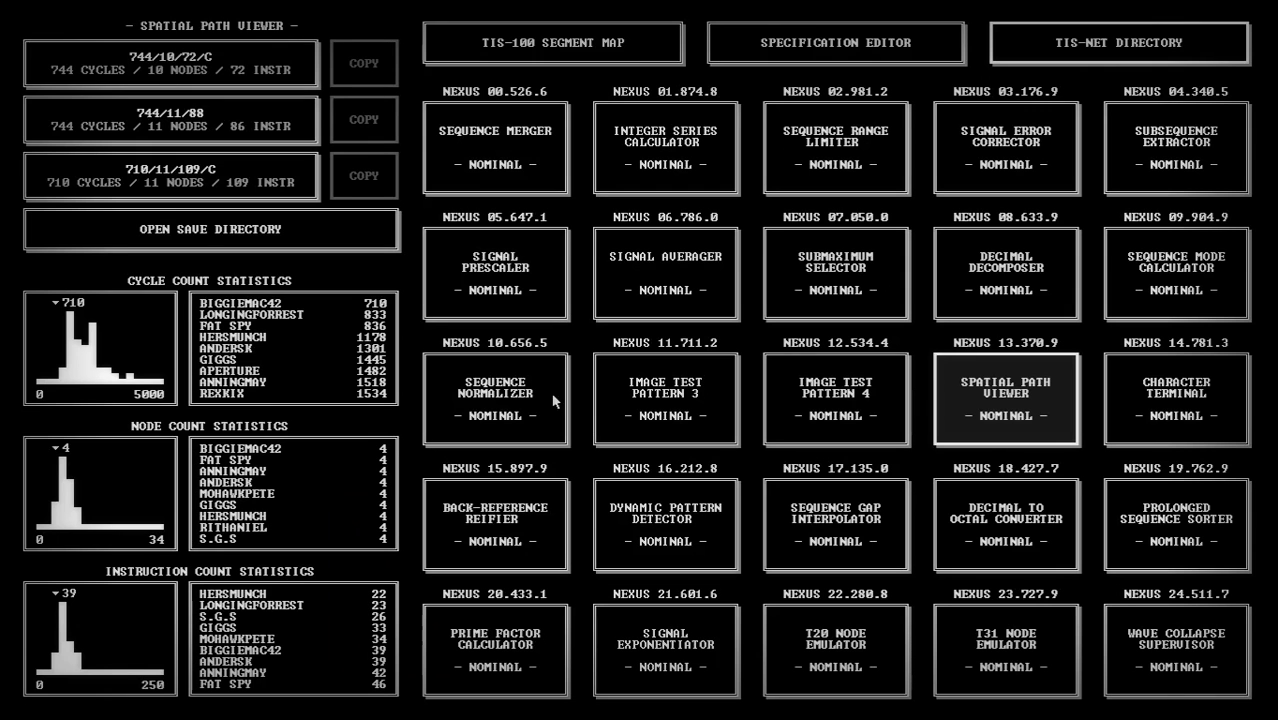
click(116, 120)
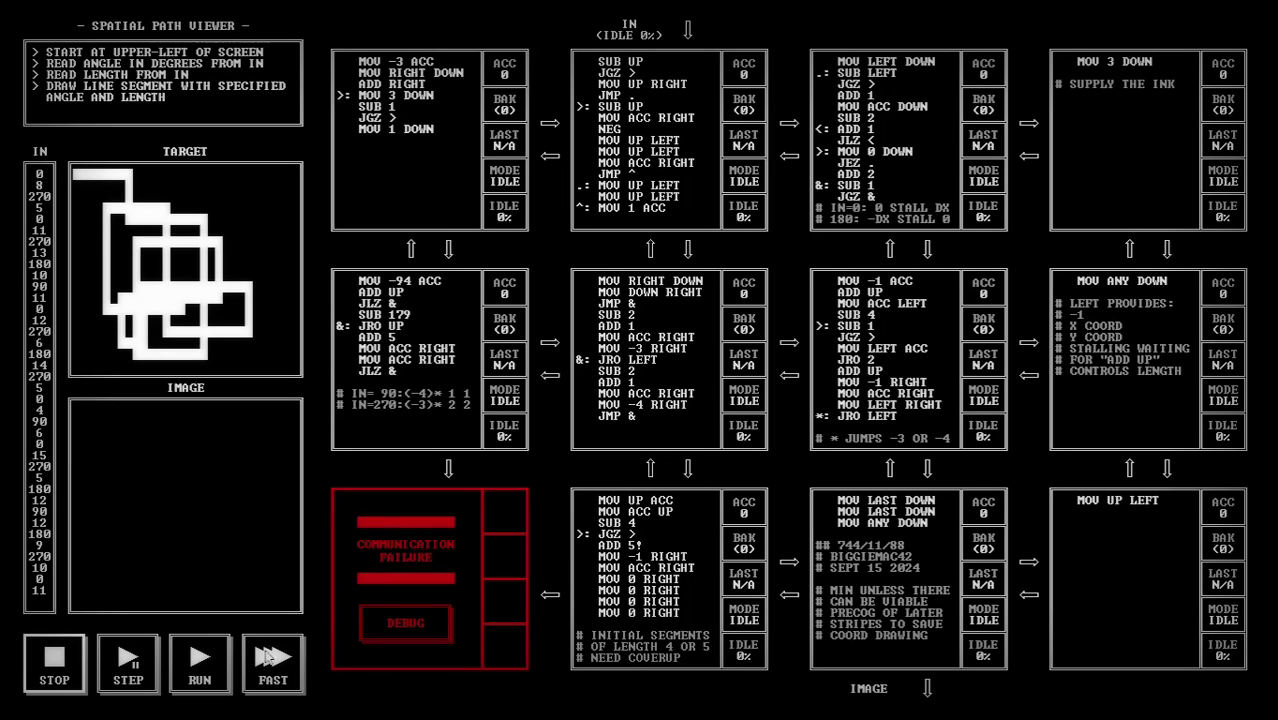
click(267, 655)
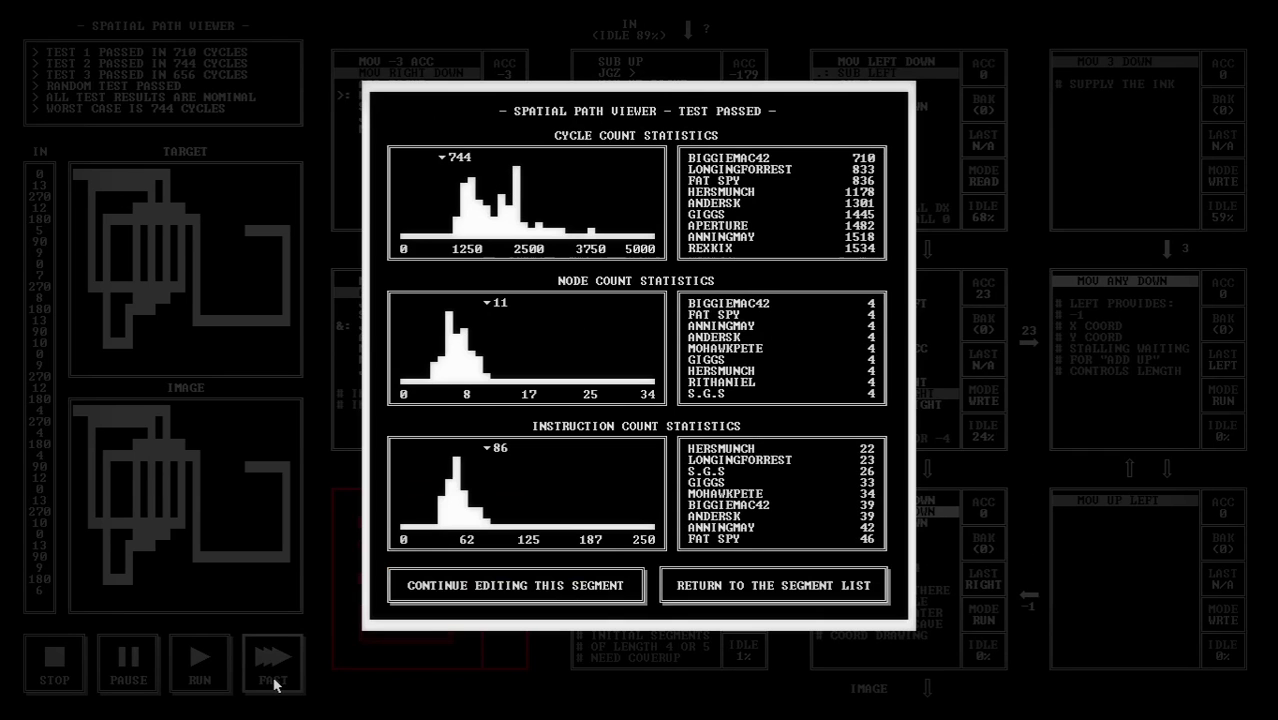
click(516, 586)
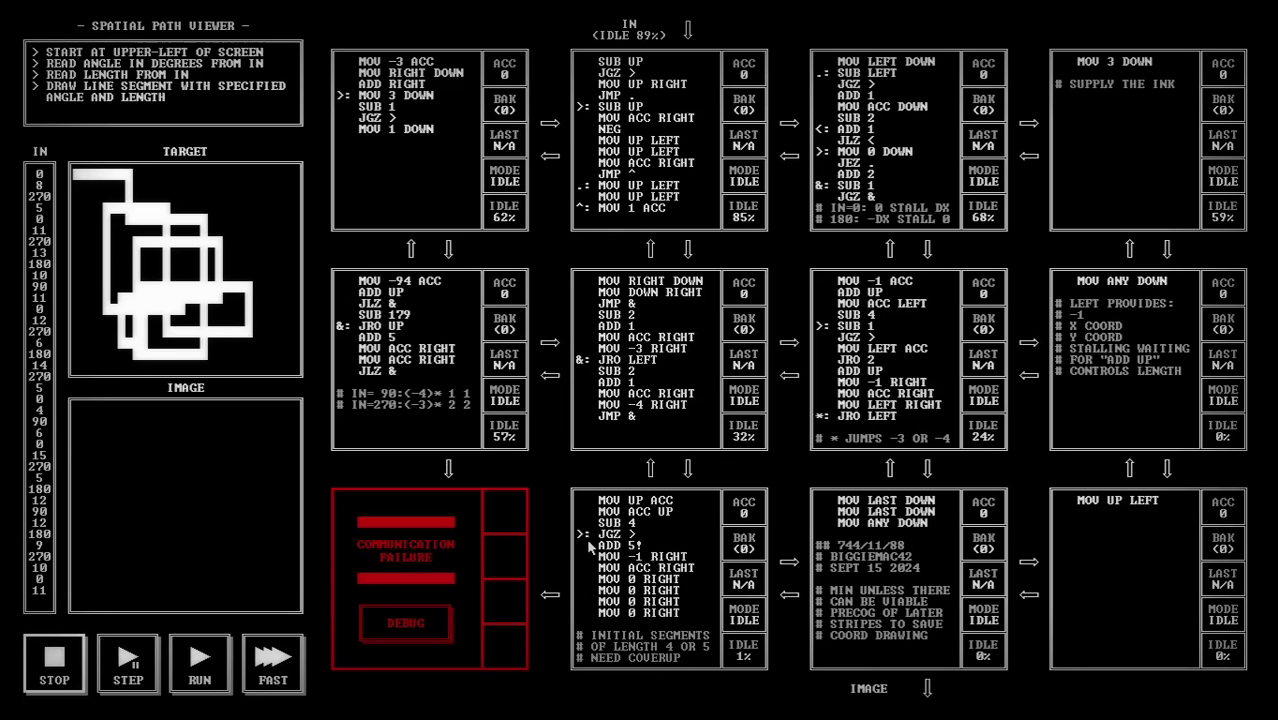
Step: Reopen the 710/11/109/C save, run its tests at FAST speed, and close the results
key(Escape)
click(572, 431)
click(130, 170)
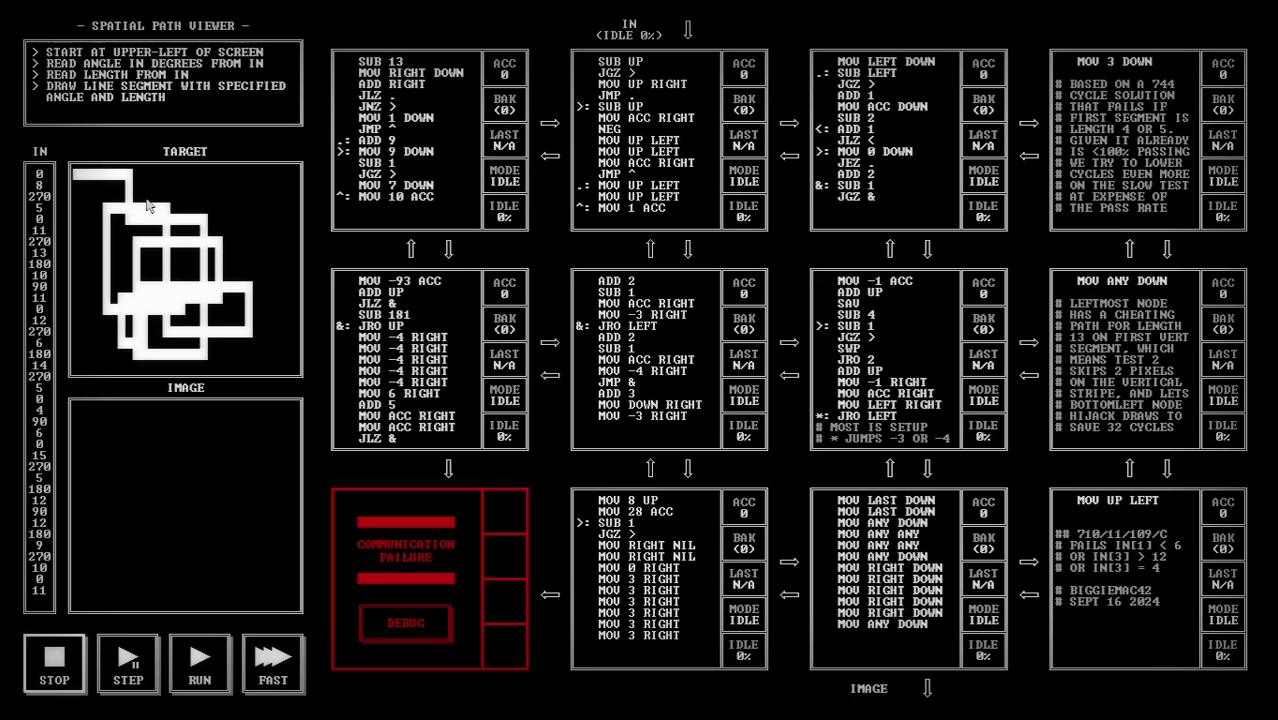
click(273, 680)
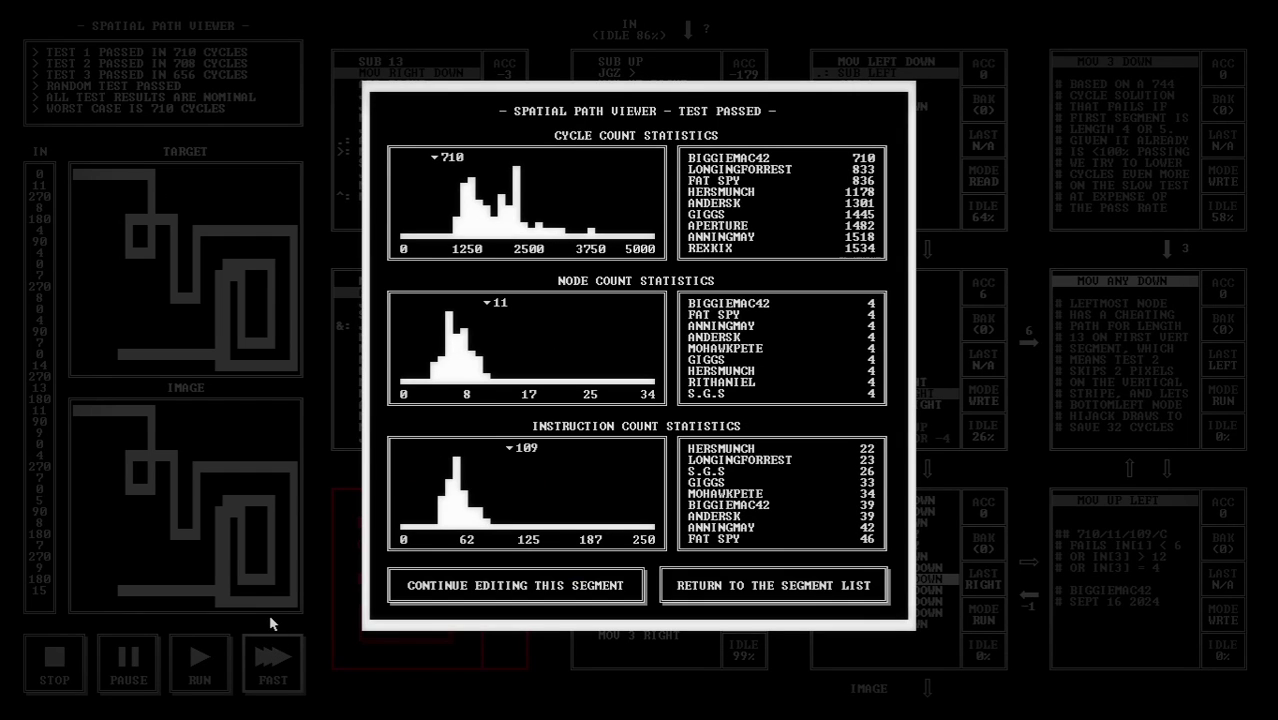
key(Escape)
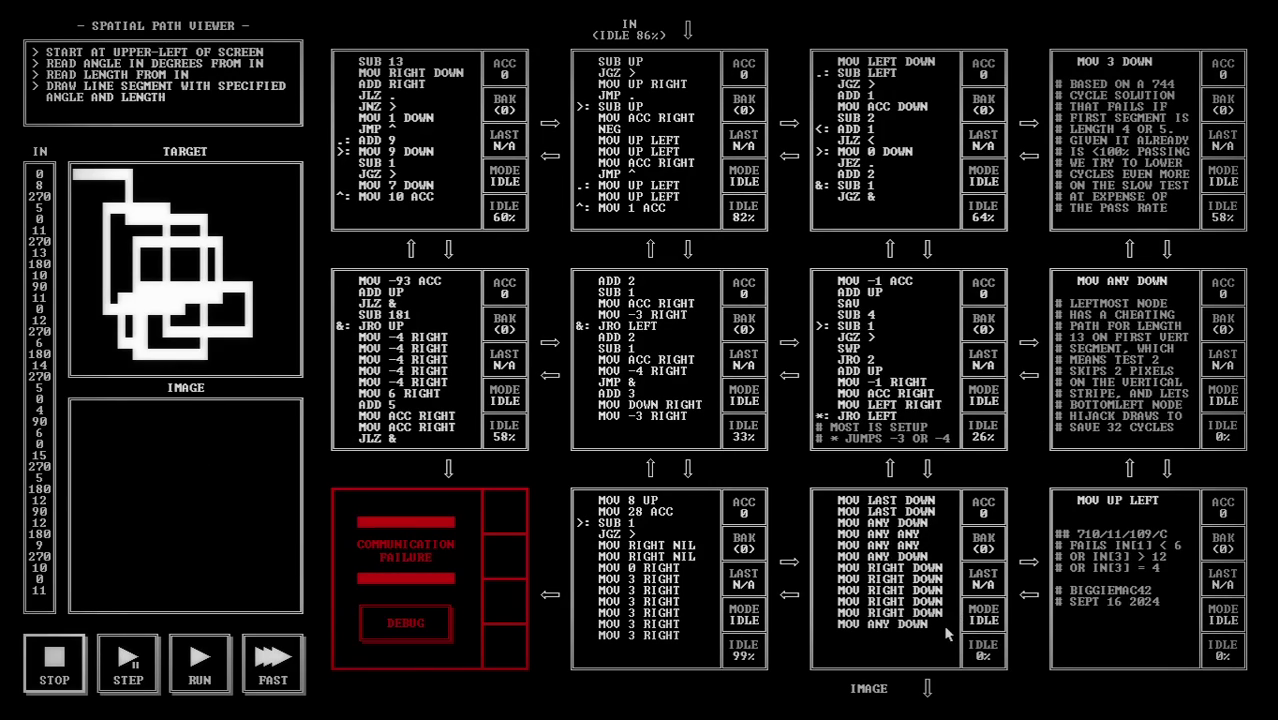
Step: Select and deselect the bottom-middle node's code, then start the 710-cycle tests at normal speed
drag(945, 632, 743, 456)
click(890, 568)
click(214, 665)
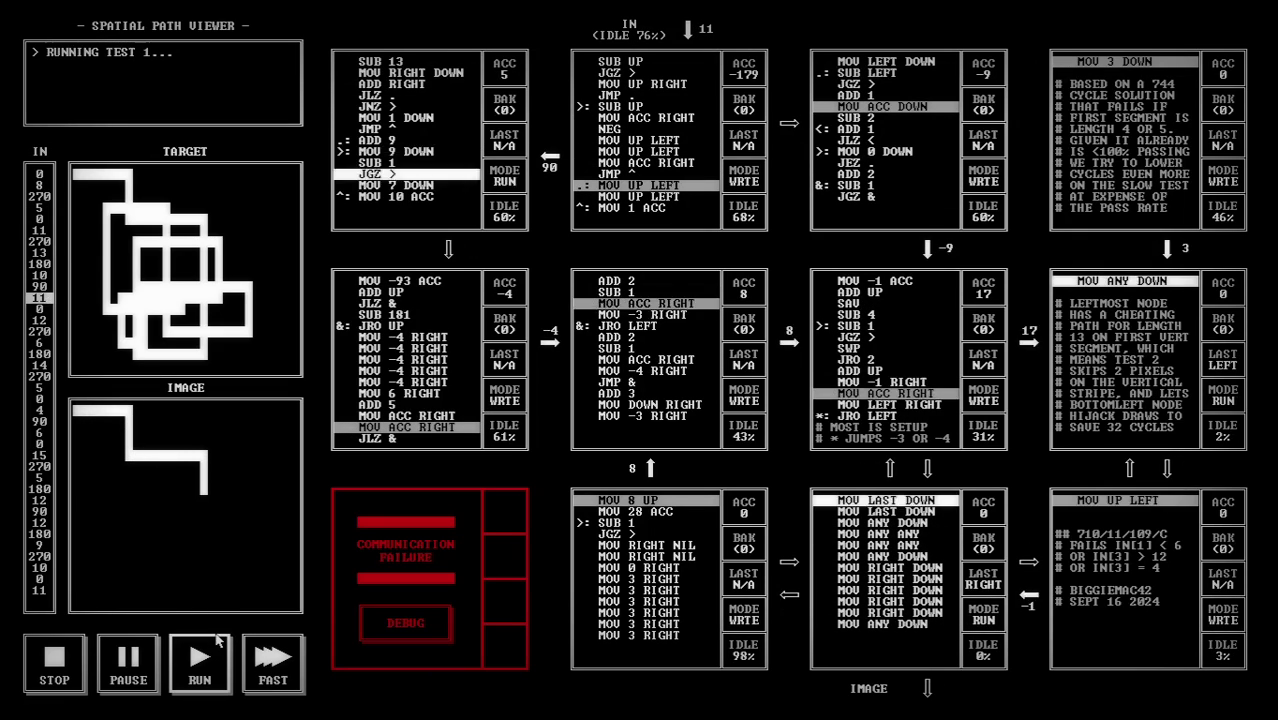